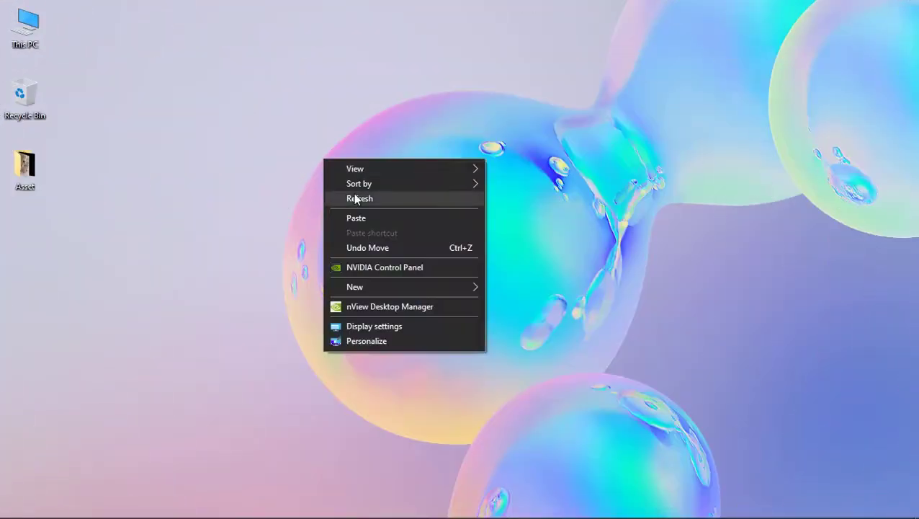
Select Baby Cat Photo in the Asset folder and bring it into Photoshop
{"action": "left_click", "coordinate": [355, 199]}
{"action": "left_click", "coordinate": [159, 101]}
{"action": "key", "text": "alt+Tab"}
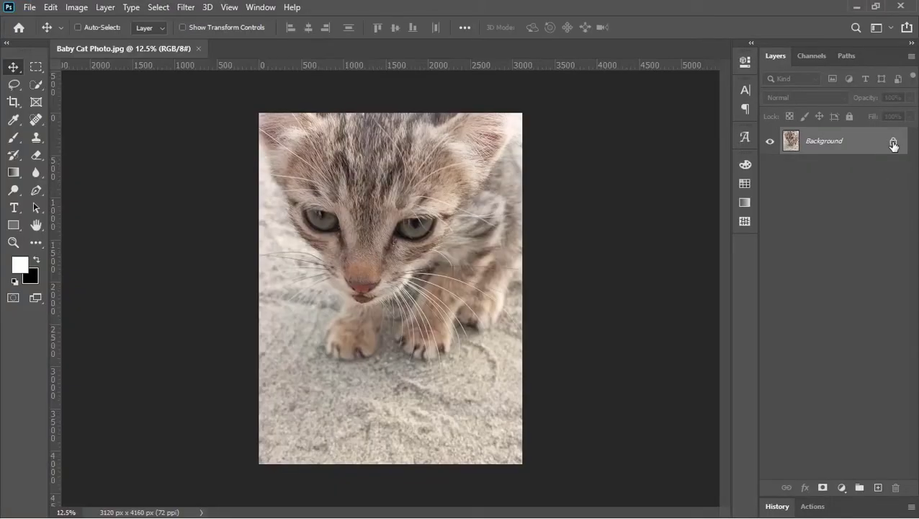
Unlock the Background layer as Layer 0 and convert it to a smart object
{"action": "left_click", "coordinate": [892, 142]}
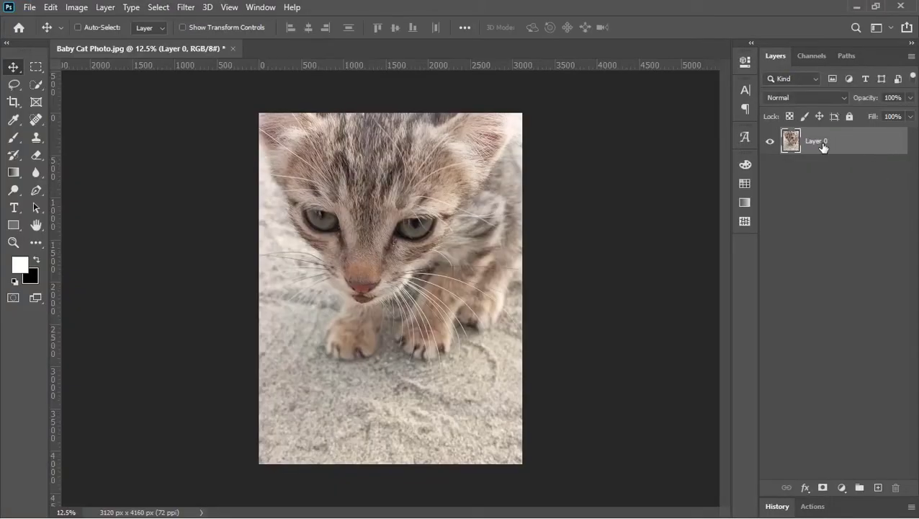
{"action": "right_click", "coordinate": [823, 147]}
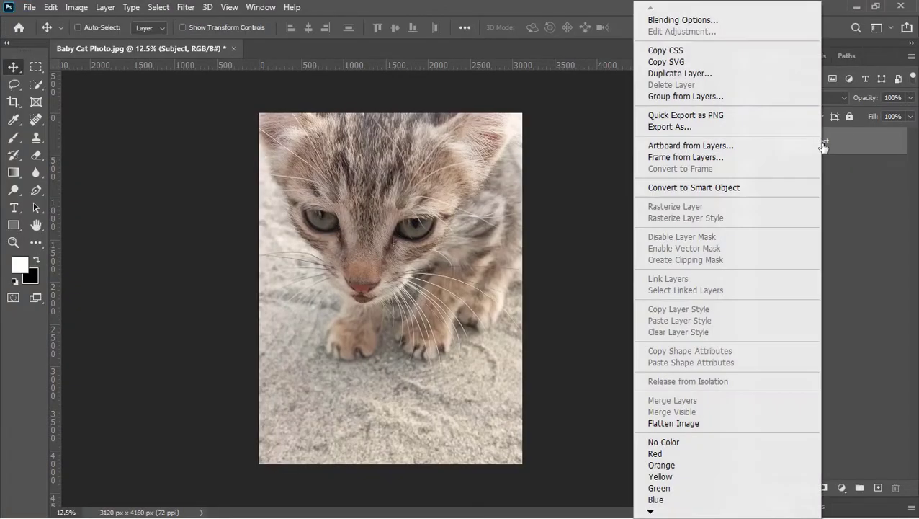
{"action": "left_click", "coordinate": [763, 185]}
Darken the photo with a Camera Raw Filter: Exposure -2.00, Highlights and Shadows lifted
{"action": "left_click", "coordinate": [185, 8]}
{"action": "left_click", "coordinate": [213, 89]}
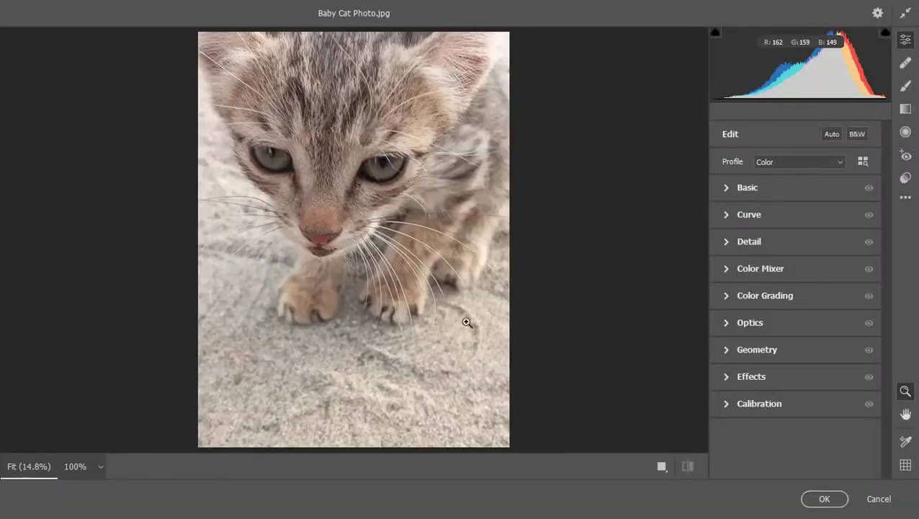
{"action": "left_click", "coordinate": [744, 186]}
{"action": "mouse_move", "coordinate": [795, 241]}
{"action": "left_mouse_down"}
{"action": "mouse_move", "coordinate": [781, 249]}
{"action": "mouse_move", "coordinate": [765, 240]}
{"action": "mouse_move", "coordinate": [807, 262]}
{"action": "mouse_move", "coordinate": [776, 281]}
{"action": "left_mouse_up"}
{"action": "left_click_drag", "start_coordinate": [795, 301], "coordinate": [814, 304]}
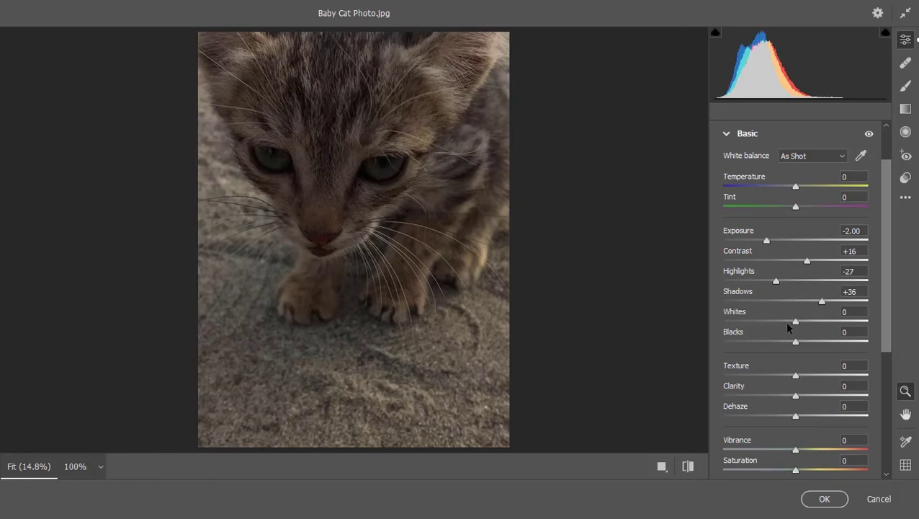
{"action": "left_click", "coordinate": [731, 136]}
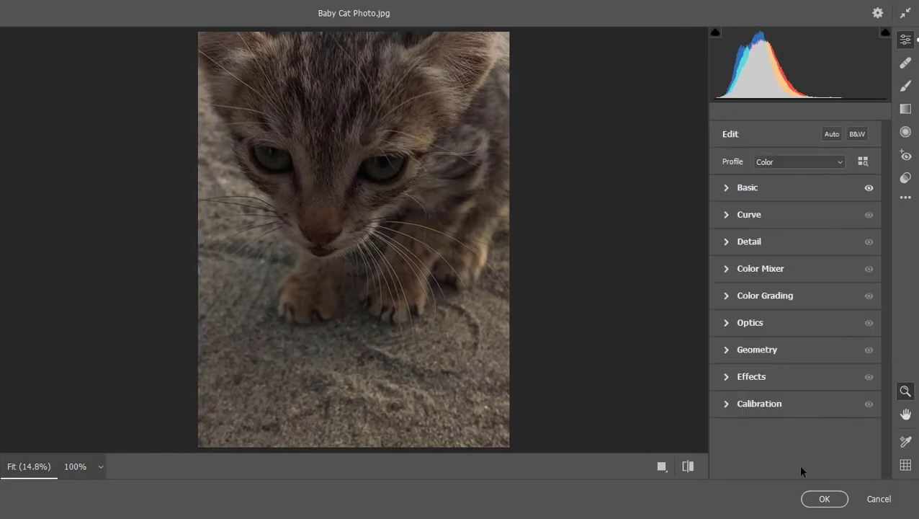
{"action": "left_click", "coordinate": [824, 498]}
{"action": "key", "text": "ctrl"}
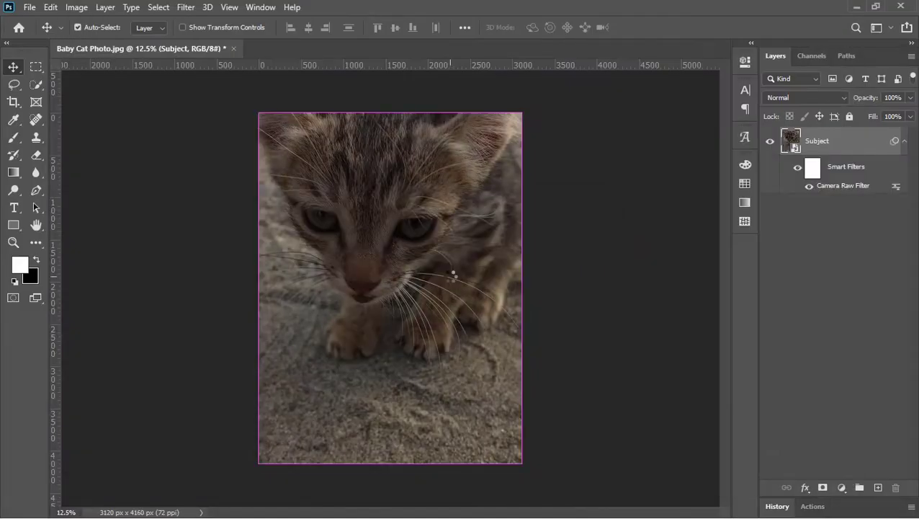
{"action": "key", "text": "ctrl+l"}
Apply Levels with the output black level raised to 4
{"action": "left_click_drag", "start_coordinate": [544, 72], "coordinate": [561, 72]}
{"action": "left_click_drag", "start_coordinate": [447, 283], "coordinate": [448, 283]}
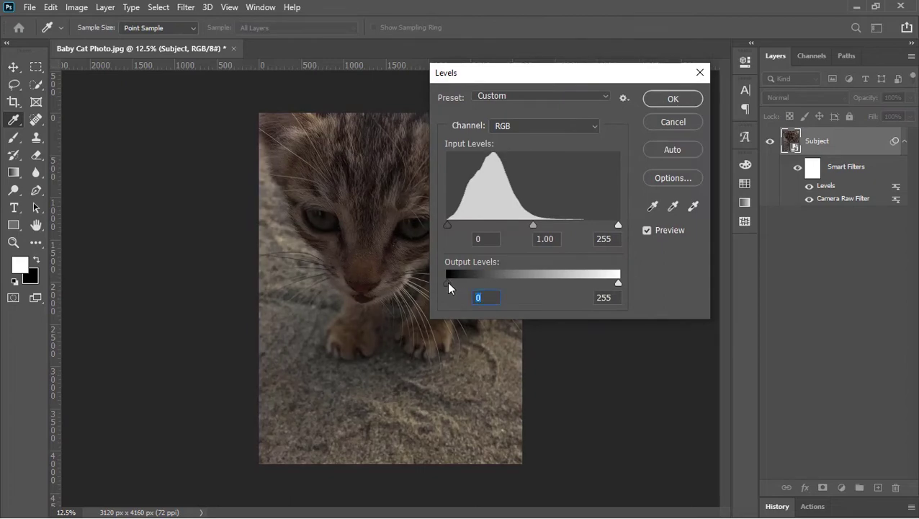
{"action": "left_click", "coordinate": [673, 99]}
{"action": "left_click", "coordinate": [905, 142]}
Add a Curves 1 adjustment layer with the curve pulled down to darken
{"action": "left_click", "coordinate": [841, 492]}
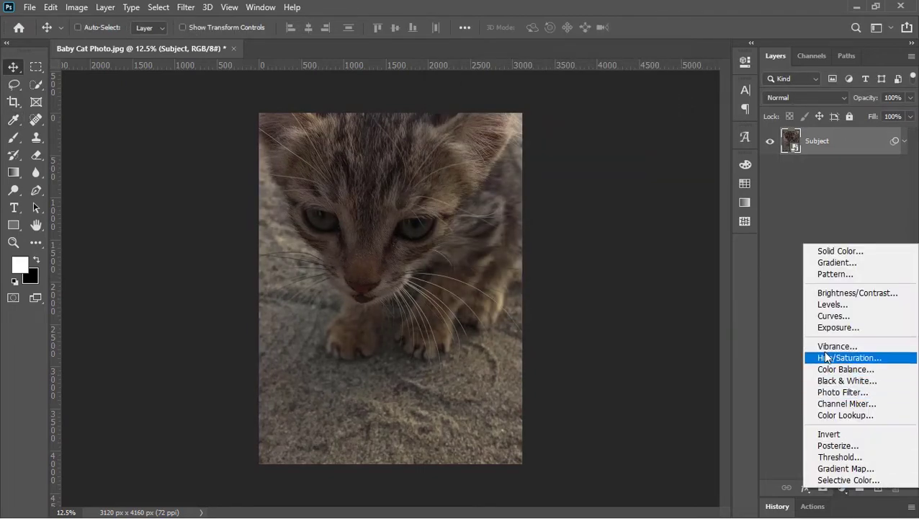
{"action": "left_click", "coordinate": [832, 315]}
{"action": "left_click_drag", "start_coordinate": [612, 232], "coordinate": [613, 239]}
{"action": "left_click", "coordinate": [676, 169]}
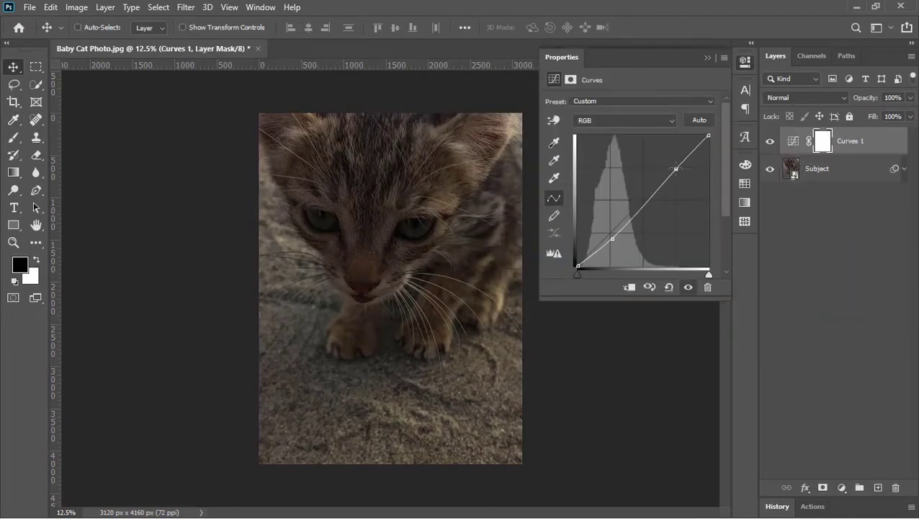
{"action": "left_click", "coordinate": [707, 57]}
Split Curves 1's Underlying Layer highlight slider in Blending Options, then add empty Layer 1
{"action": "right_click", "coordinate": [857, 141]}
{"action": "left_click", "coordinate": [731, 21]}
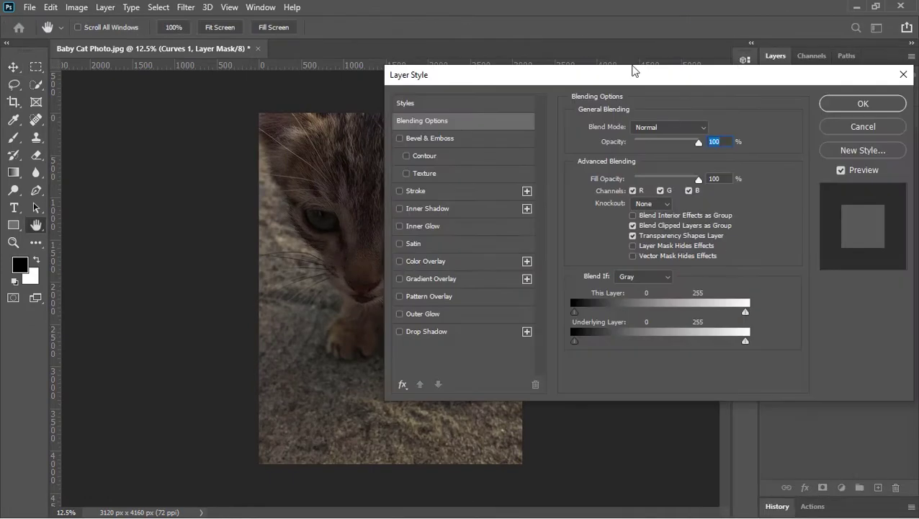
{"action": "mouse_move", "coordinate": [790, 325]}
{"action": "left_mouse_down"}
{"action": "mouse_move", "coordinate": [643, 322]}
{"action": "mouse_move", "coordinate": [696, 323]}
{"action": "left_mouse_up"}
{"action": "left_click", "coordinate": [889, 83]}
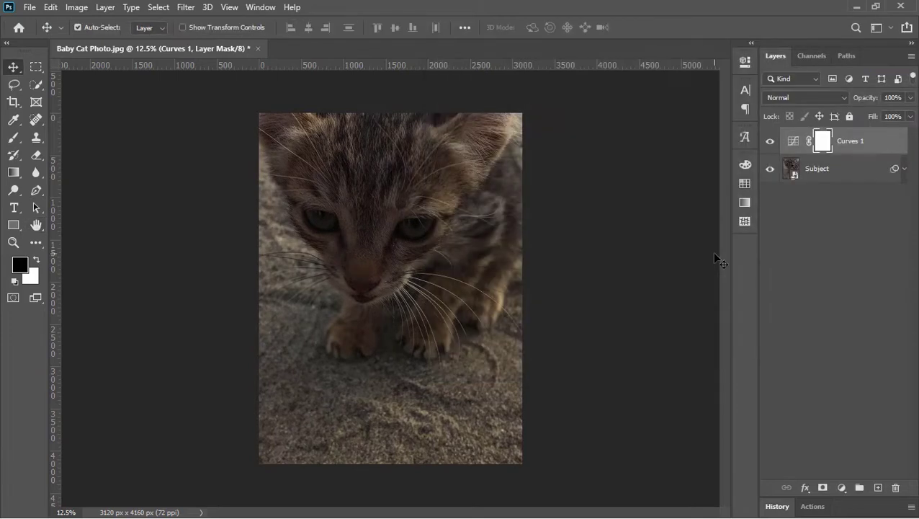
{"action": "left_click", "coordinate": [878, 488]}
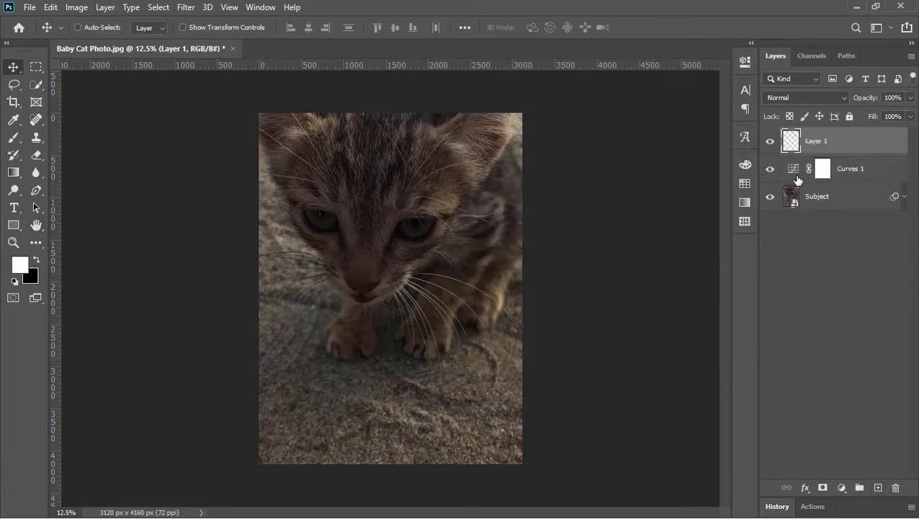
Reshape Curves 1, lowering its top endpoint and lower point to dim further
{"action": "double_click", "coordinate": [793, 169]}
{"action": "left_click_drag", "start_coordinate": [676, 170], "coordinate": [672, 176]}
{"action": "mouse_move", "coordinate": [708, 140]}
{"action": "left_mouse_down"}
{"action": "mouse_move", "coordinate": [711, 177]}
{"action": "mouse_move", "coordinate": [671, 193]}
{"action": "left_mouse_up"}
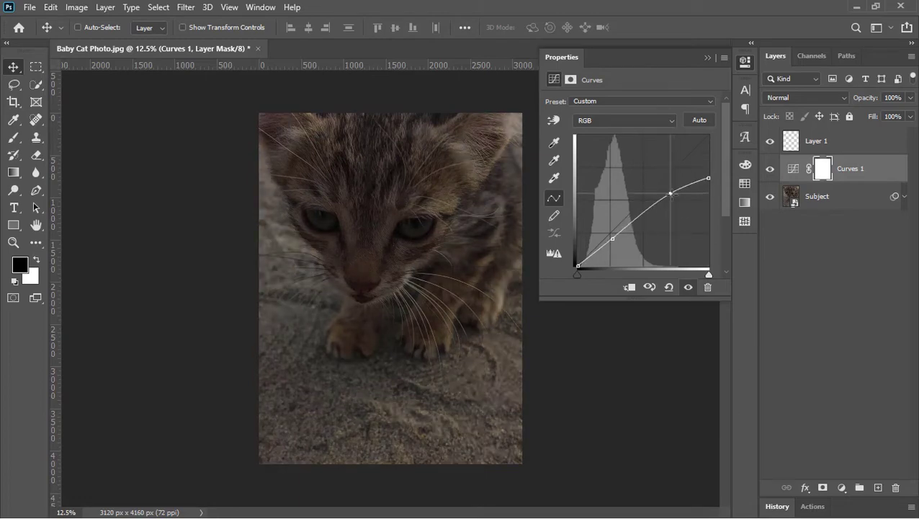
{"action": "left_click_drag", "start_coordinate": [616, 241], "coordinate": [616, 243]}
Add a second Curves adjustment layer, Curves 2, above Layer 1
{"action": "left_click", "coordinate": [904, 195]}
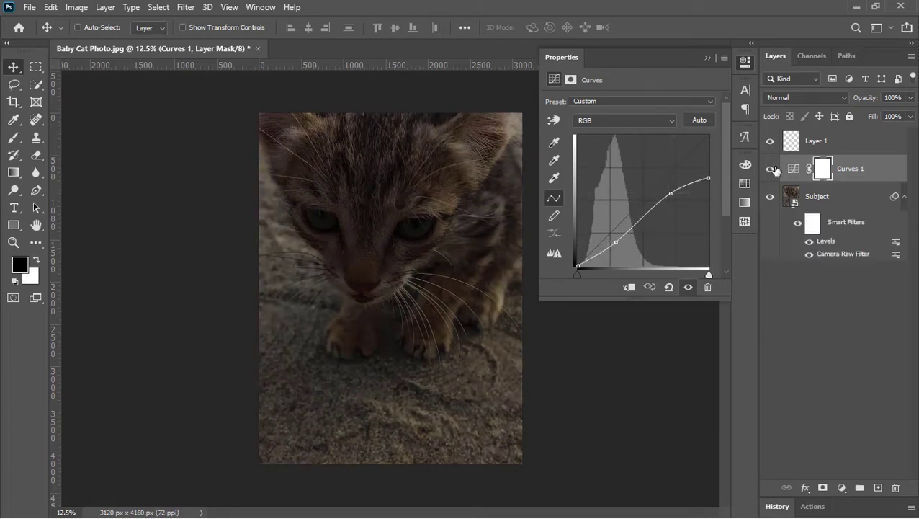
{"action": "left_click", "coordinate": [865, 144]}
{"action": "left_click", "coordinate": [905, 196]}
{"action": "left_click", "coordinate": [841, 492]}
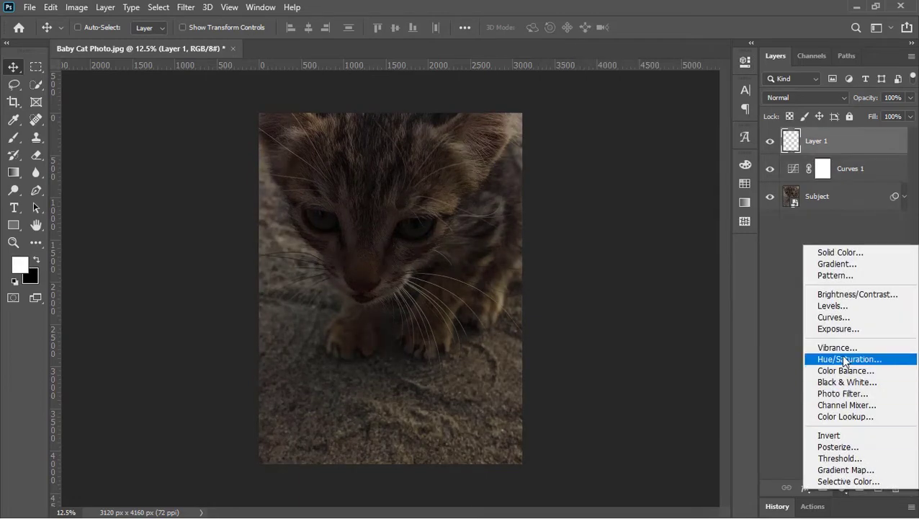
{"action": "left_click", "coordinate": [839, 319]}
{"action": "left_click", "coordinate": [641, 120]}
Tint Curves 2 green: brighten RGB white point, lower Red, raise Green, adjust Blue
{"action": "left_click", "coordinate": [705, 134]}
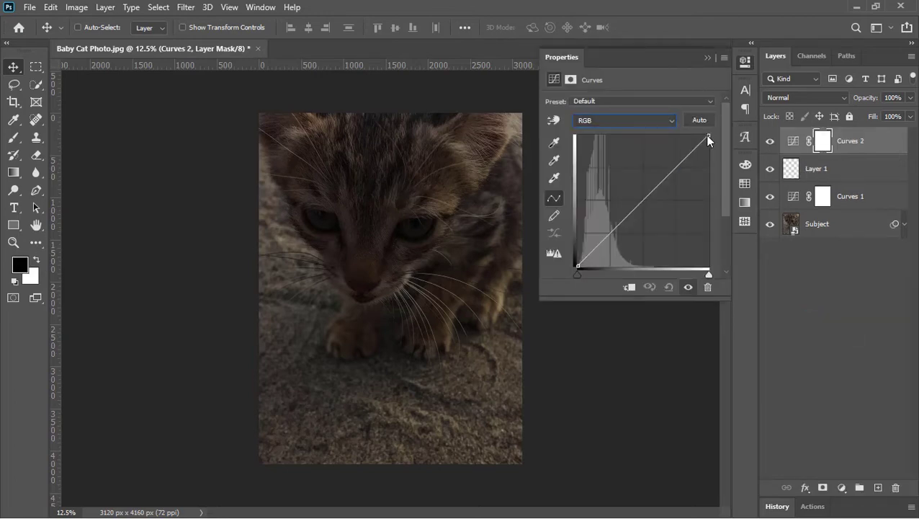
{"action": "left_click_drag", "start_coordinate": [704, 134], "coordinate": [676, 134]}
{"action": "left_click", "coordinate": [624, 119]}
{"action": "left_click", "coordinate": [581, 141]}
{"action": "left_click_drag", "start_coordinate": [667, 177], "coordinate": [667, 211]}
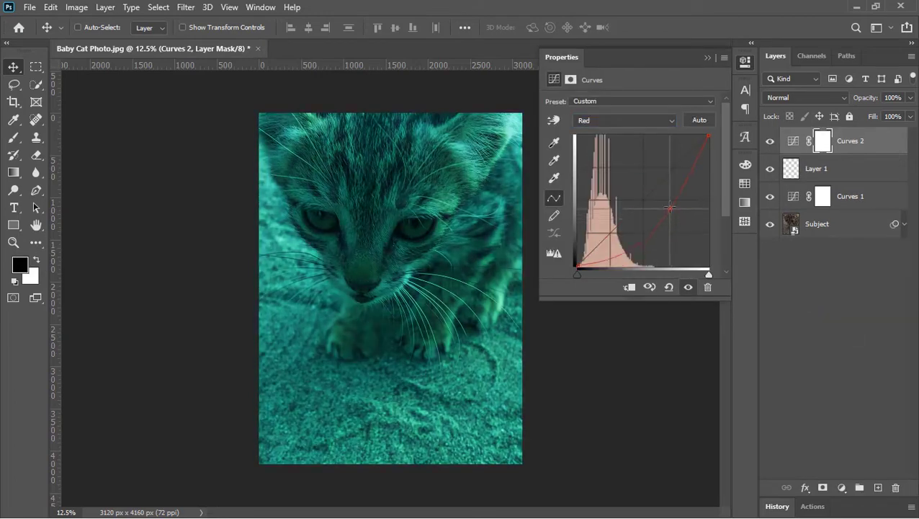
{"action": "left_click", "coordinate": [624, 119]}
{"action": "left_click", "coordinate": [585, 149]}
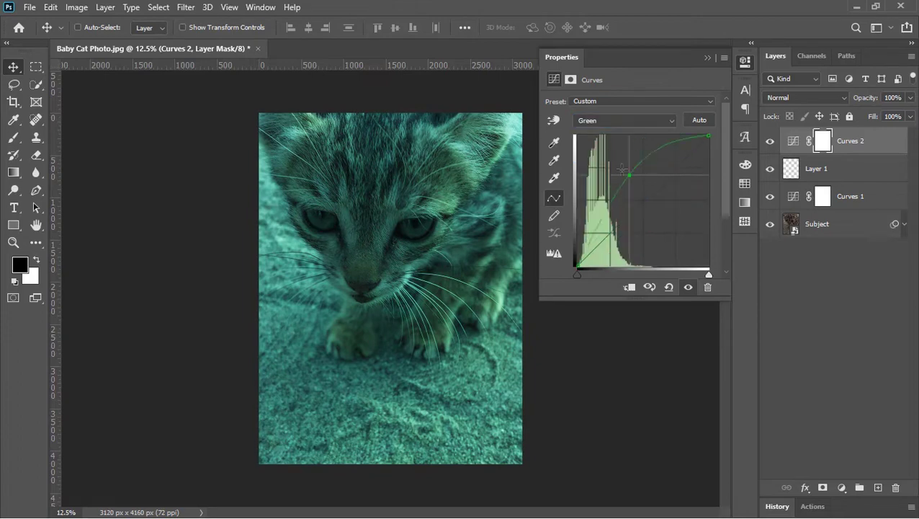
{"action": "mouse_move", "coordinate": [709, 136]}
{"action": "left_mouse_down"}
{"action": "mouse_move", "coordinate": [675, 136]}
{"action": "mouse_move", "coordinate": [709, 173]}
{"action": "left_mouse_up"}
{"action": "left_click", "coordinate": [611, 120]}
{"action": "left_click", "coordinate": [585, 158]}
{"action": "left_click", "coordinate": [745, 62]}
Invert the Curves 2 mask to black and pick a small soft round brush
{"action": "key", "text": "ctrl+i"}
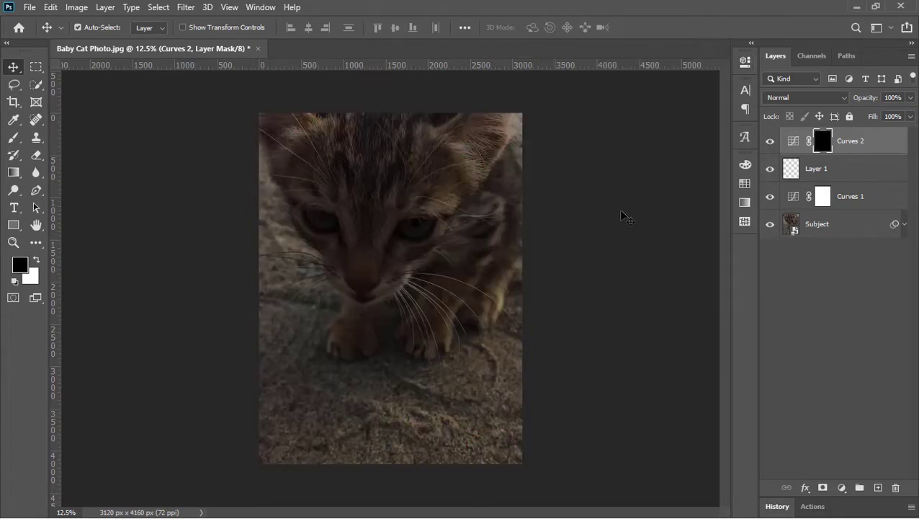
{"action": "key", "text": "b"}
{"action": "scroll", "coordinate": [370, 212], "scroll_direction": "up", "scroll_amount": 3}
{"action": "right_click", "coordinate": [626, 395]}
{"action": "scroll", "coordinate": [626, 395], "scroll_direction": "down", "scroll_amount": 2}
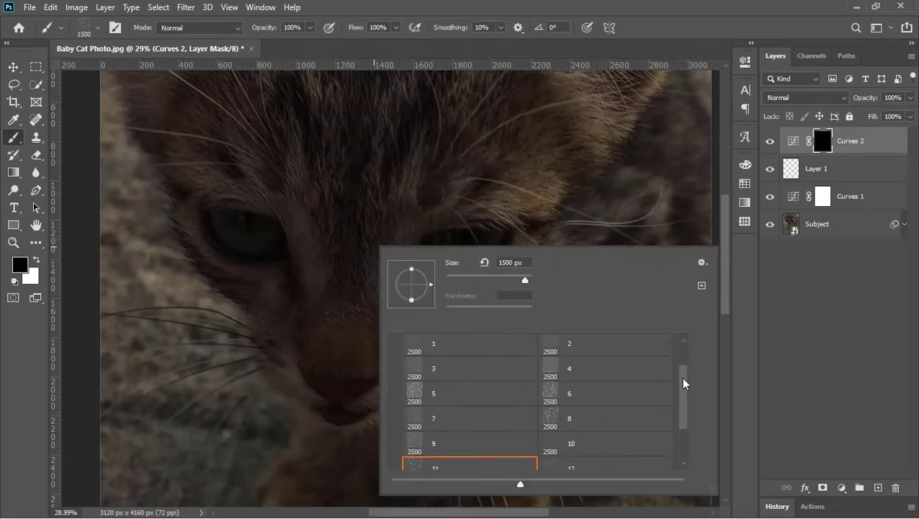
{"action": "scroll", "coordinate": [683, 382], "scroll_direction": "up", "scroll_amount": 3}
{"action": "left_click", "coordinate": [400, 366]}
{"action": "scroll", "coordinate": [433, 339], "scroll_direction": "up", "scroll_amount": 2}
{"action": "scroll", "coordinate": [426, 246], "scroll_direction": "up", "scroll_amount": 3}
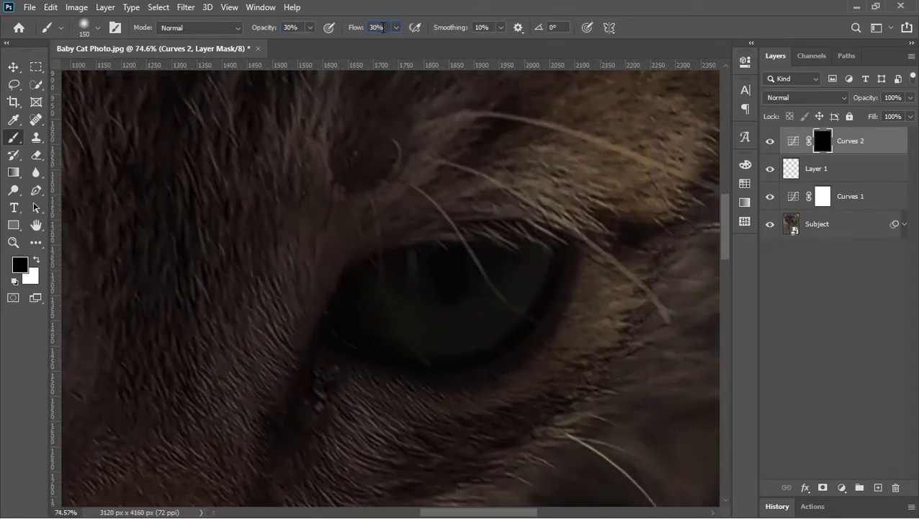
{"action": "key", "text": "bracketleft"}
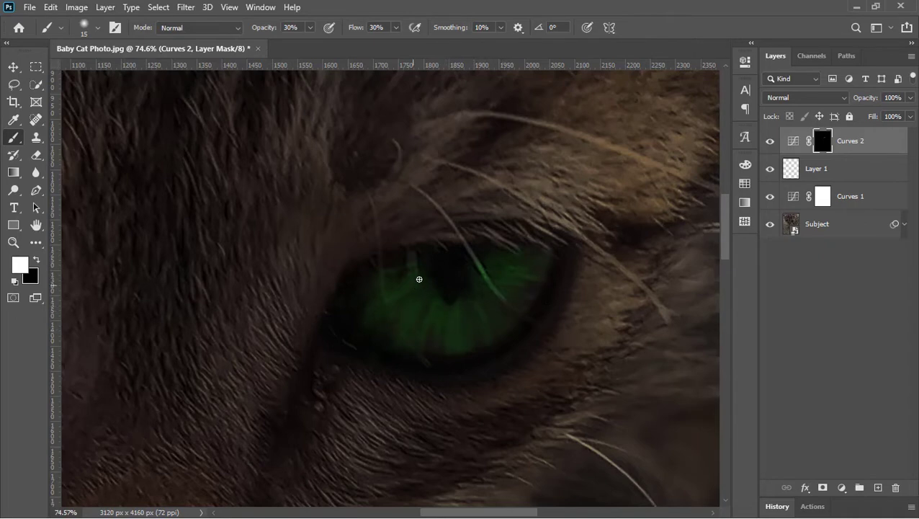
{"action": "scroll", "coordinate": [527, 283], "scroll_direction": "down", "scroll_amount": 5}
Paint white with a smaller brush to brighten the green across the right iris
{"action": "scroll", "coordinate": [404, 318], "scroll_direction": "up", "scroll_amount": 6}
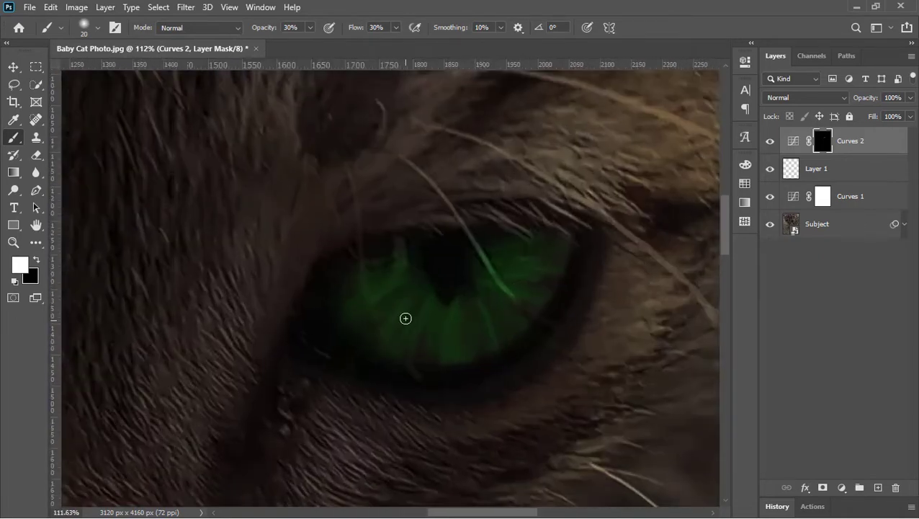
{"action": "scroll", "coordinate": [411, 276], "scroll_direction": "down", "scroll_amount": 2}
{"action": "key", "text": "bracketleft"}
{"action": "type", "text": "60"}
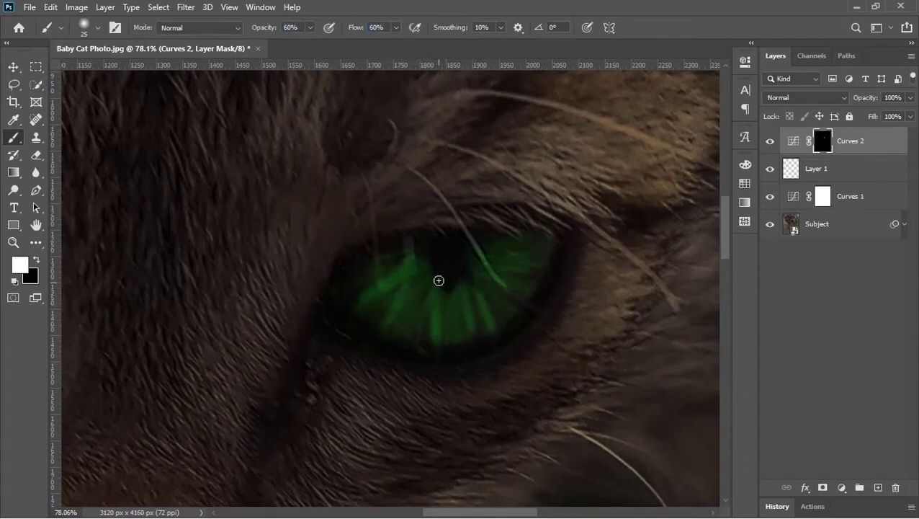
{"action": "mouse_move", "coordinate": [479, 290]}
{"action": "left_mouse_down"}
{"action": "mouse_move", "coordinate": [484, 256]}
{"action": "mouse_move", "coordinate": [504, 254]}
{"action": "mouse_move", "coordinate": [423, 314]}
{"action": "left_mouse_up"}
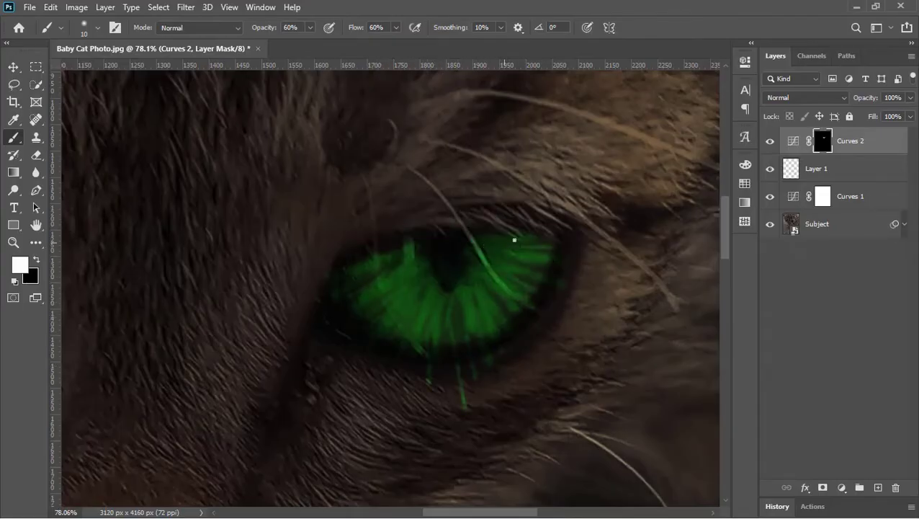
Switch to black and paint out the stray green streaks below the eye
{"action": "scroll", "coordinate": [323, 319], "scroll_direction": "down", "scroll_amount": 3}
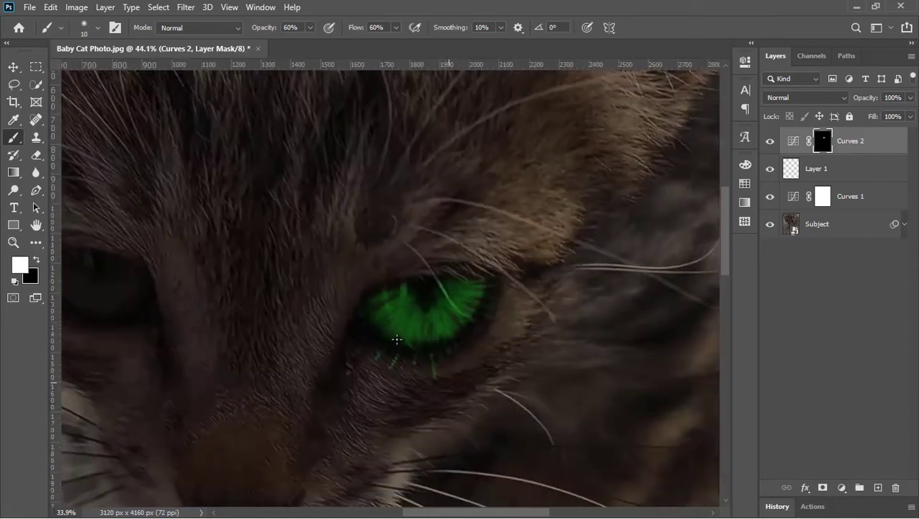
{"action": "scroll", "coordinate": [399, 345], "scroll_direction": "down", "scroll_amount": 2}
{"action": "scroll", "coordinate": [461, 252], "scroll_direction": "up", "scroll_amount": 6}
{"action": "key", "text": "x"}
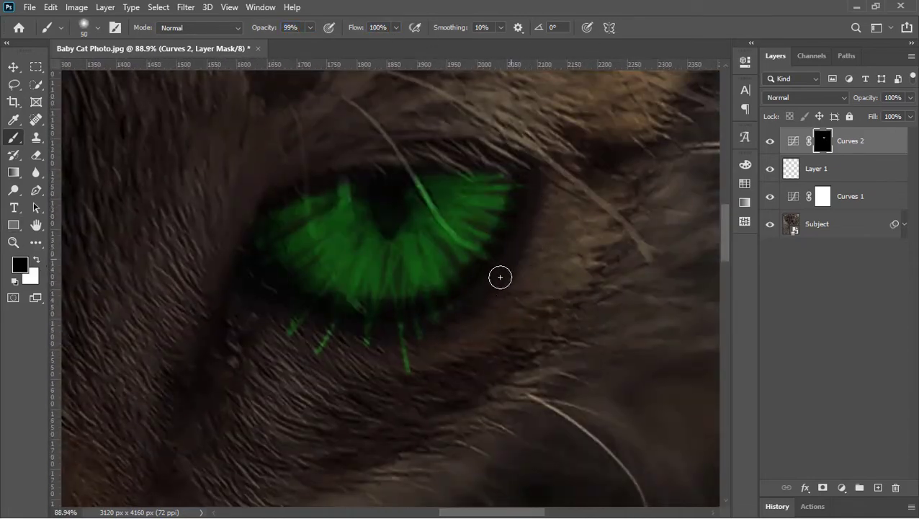
{"action": "left_click_drag", "start_coordinate": [270, 326], "coordinate": [452, 347]}
{"action": "scroll", "coordinate": [303, 373], "scroll_direction": "down", "scroll_amount": 2}
{"action": "scroll", "coordinate": [303, 373], "scroll_direction": "left", "scroll_amount": 3}
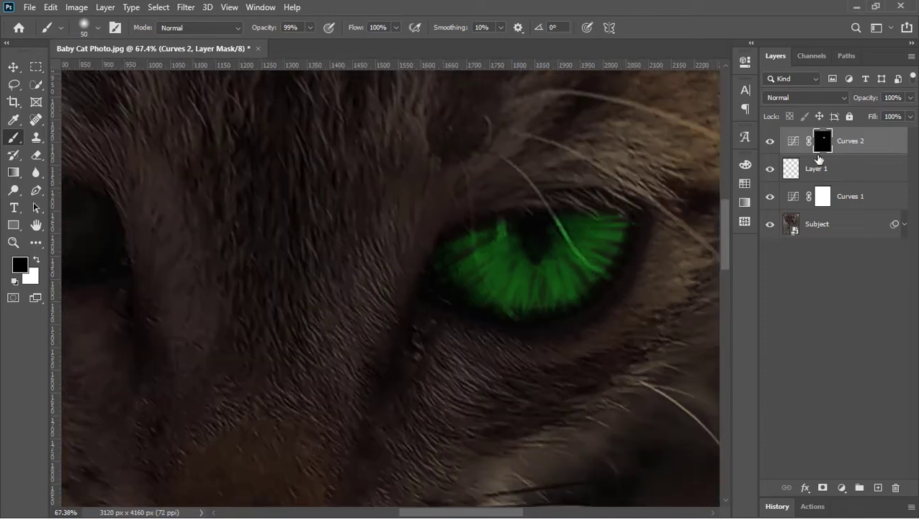
{"action": "left_click", "coordinate": [822, 141], "text": "ctrl"}
Move and rotate the eye selection onto the other eye and fill it on the Curves 2 mask
{"action": "key", "text": "m"}
{"action": "right_click", "coordinate": [587, 253]}
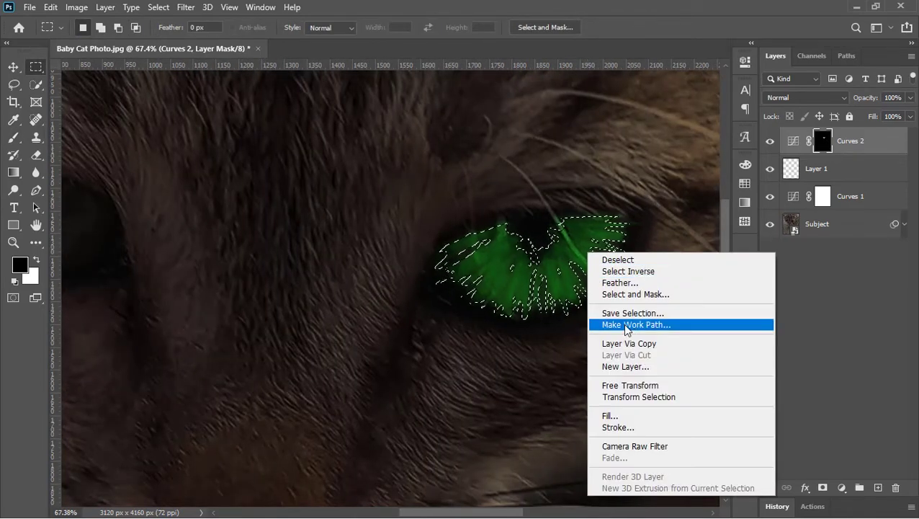
{"action": "left_click", "coordinate": [638, 396]}
{"action": "mouse_move", "coordinate": [518, 273]}
{"action": "left_mouse_down"}
{"action": "mouse_move", "coordinate": [257, 311]}
{"action": "mouse_move", "coordinate": [182, 295]}
{"action": "left_mouse_up"}
{"action": "scroll", "coordinate": [256, 312], "scroll_direction": "down", "scroll_amount": 2}
{"action": "scroll", "coordinate": [233, 313], "scroll_direction": "up", "scroll_amount": 2}
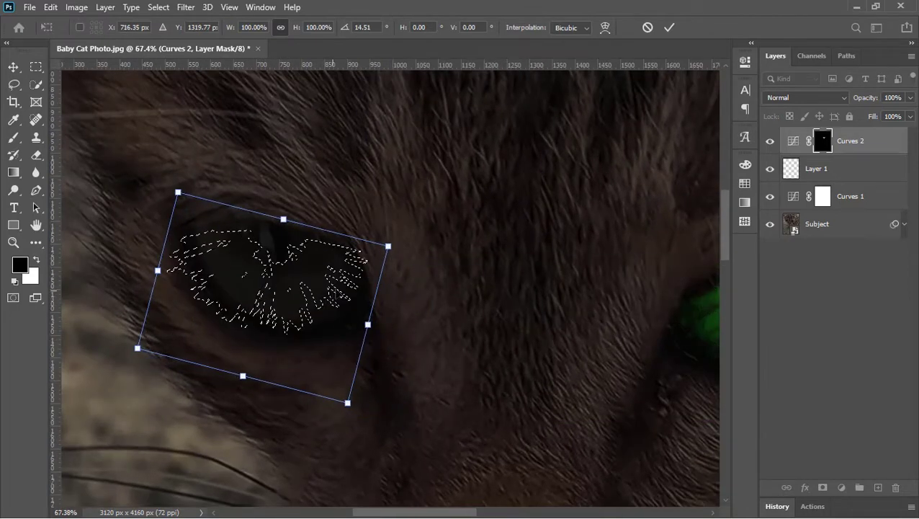
{"action": "left_click_drag", "start_coordinate": [431, 242], "coordinate": [438, 272]}
{"action": "key", "text": "Return"}
{"action": "key", "text": "ctrl+BackSpace"}
{"action": "key", "text": "ctrl+d"}
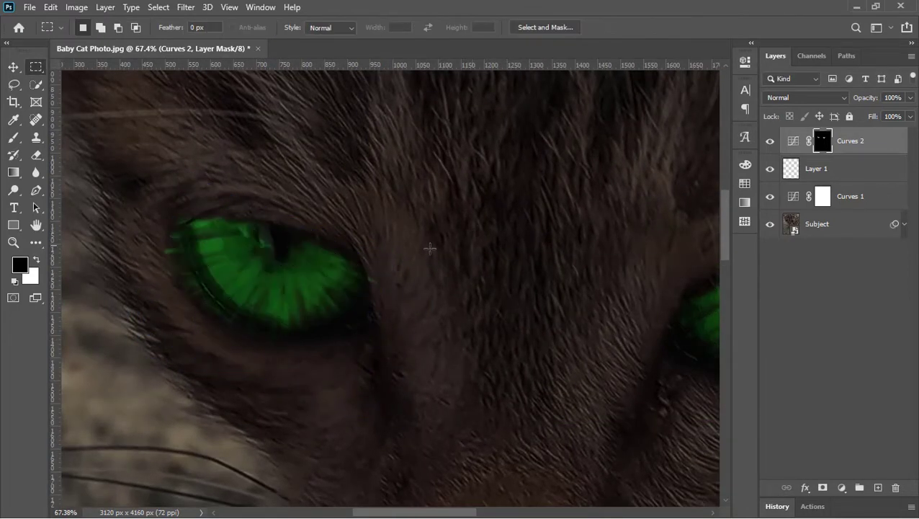
Pull Curves 2's top point left to brighten the green eyes
{"action": "scroll", "coordinate": [345, 286], "scroll_direction": "down", "scroll_amount": 5}
{"action": "scroll", "coordinate": [345, 286], "scroll_direction": "up", "scroll_amount": 3}
{"action": "key", "text": "b"}
{"action": "scroll", "coordinate": [331, 222], "scroll_direction": "up", "scroll_amount": 1}
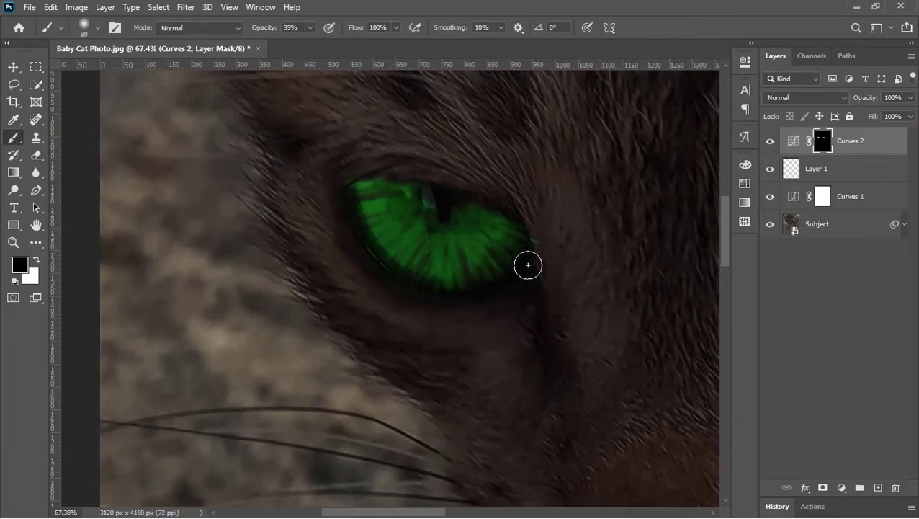
{"action": "scroll", "coordinate": [513, 227], "scroll_direction": "down", "scroll_amount": 4}
{"action": "scroll", "coordinate": [513, 228], "scroll_direction": "down", "scroll_amount": 2}
{"action": "double_click", "coordinate": [793, 140]}
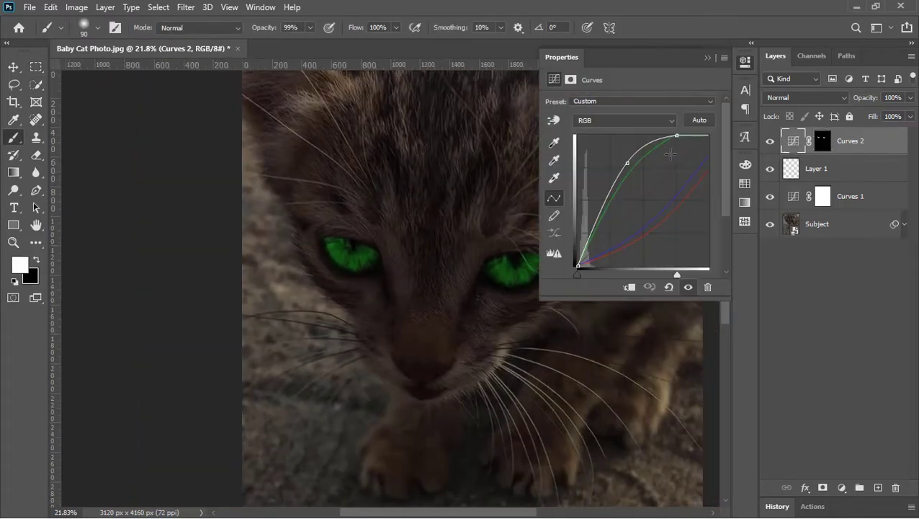
{"action": "left_click_drag", "start_coordinate": [675, 134], "coordinate": [636, 136]}
{"action": "left_click", "coordinate": [745, 60]}
Remove the empty Layer 1, leaving a new empty Layer 2 on top
{"action": "scroll", "coordinate": [438, 249], "scroll_direction": "down", "scroll_amount": 4}
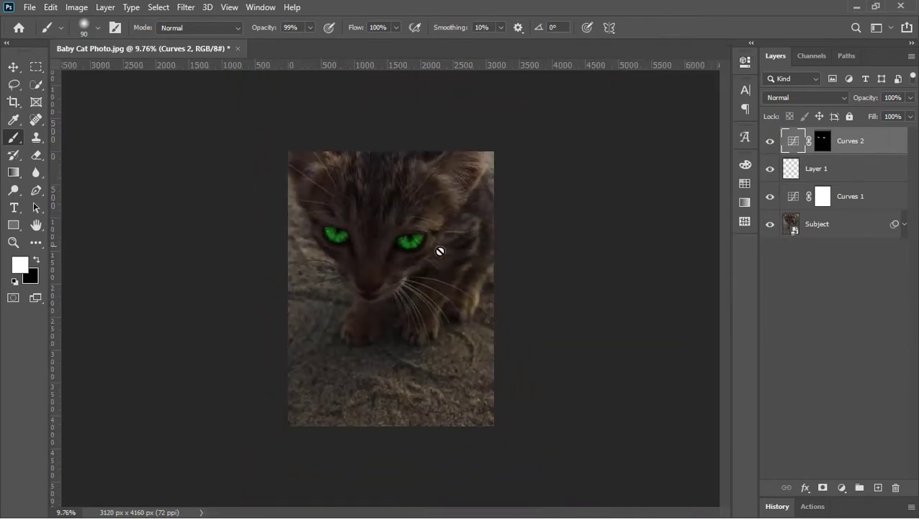
{"action": "scroll", "coordinate": [442, 302], "scroll_direction": "up", "scroll_amount": 7}
{"action": "left_click", "coordinate": [878, 487]}
{"action": "left_click", "coordinate": [841, 488]}
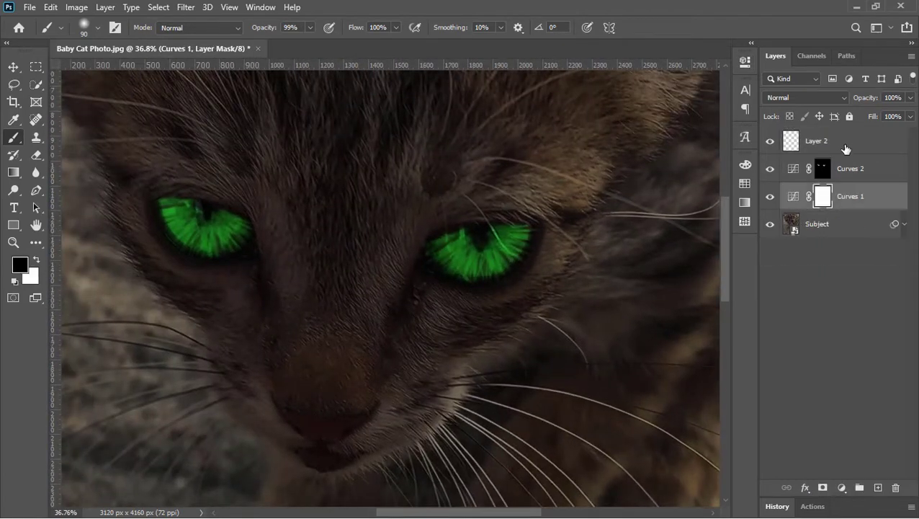
Add a colorized Hue/Saturation layer with Saturation 100 and Hue 119 green
{"action": "left_click", "coordinate": [841, 487]}
{"action": "left_click", "coordinate": [842, 350]}
{"action": "left_click", "coordinate": [615, 224]}
{"action": "left_click_drag", "start_coordinate": [589, 180], "coordinate": [711, 179]}
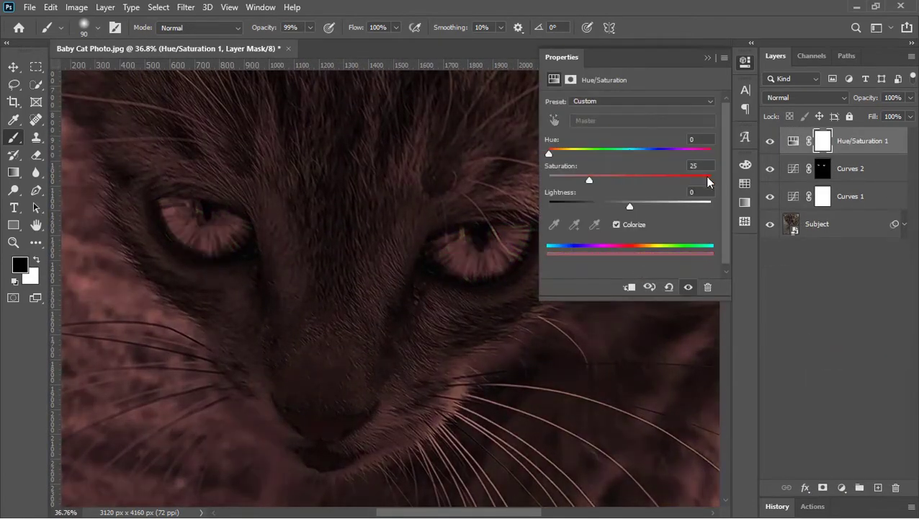
{"action": "left_click_drag", "start_coordinate": [591, 153], "coordinate": [602, 153]}
{"action": "left_click_drag", "start_coordinate": [648, 205], "coordinate": [670, 206]}
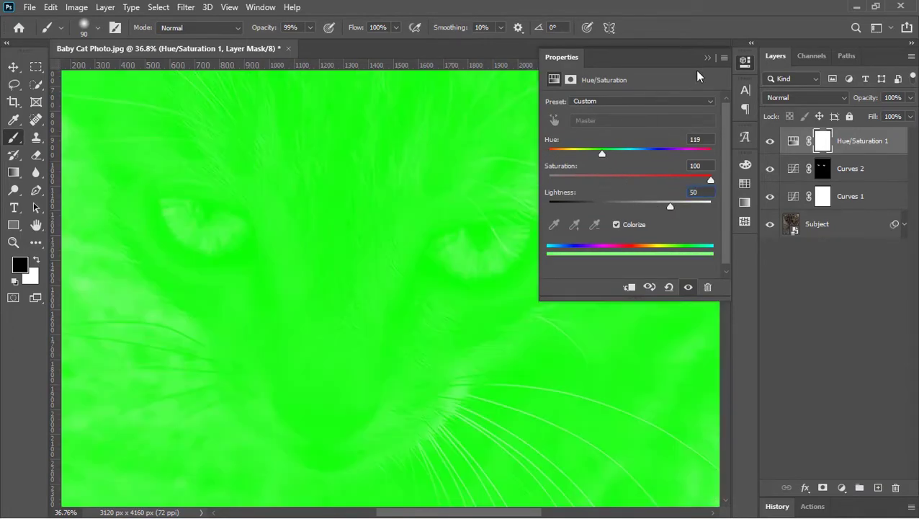
{"action": "left_click", "coordinate": [708, 57]}
Invert the Hue/Saturation mask and paint white glow over both eyes
{"action": "key", "text": "ctrl+i"}
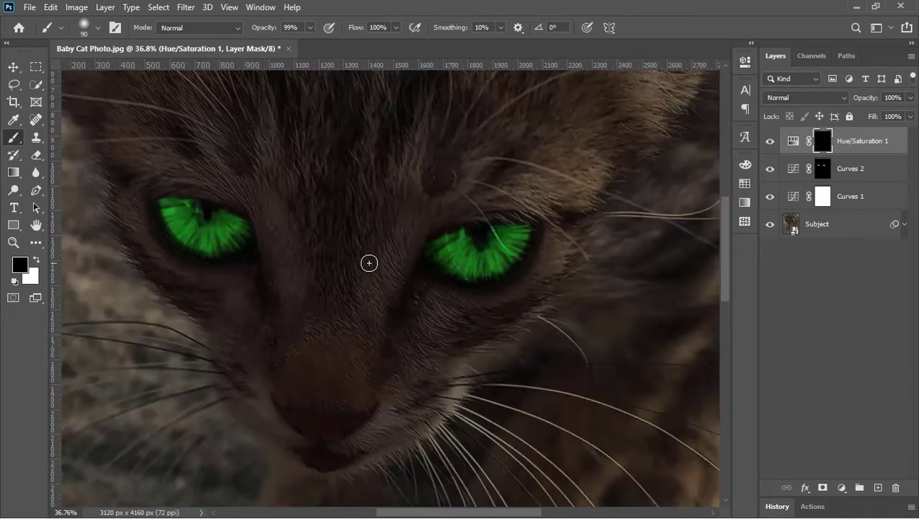
{"action": "key", "text": "x"}
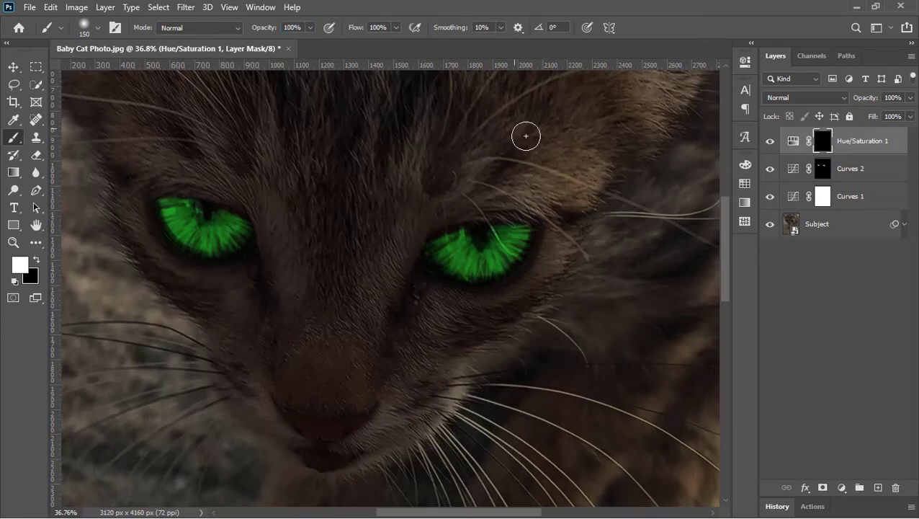
{"action": "mouse_move", "coordinate": [449, 252]}
{"action": "left_mouse_down"}
{"action": "mouse_move", "coordinate": [468, 256]}
{"action": "mouse_move", "coordinate": [518, 232]}
{"action": "left_mouse_up"}
{"action": "key", "text": "bracketleft"}
{"action": "left_click_drag", "start_coordinate": [398, 270], "coordinate": [452, 269]}
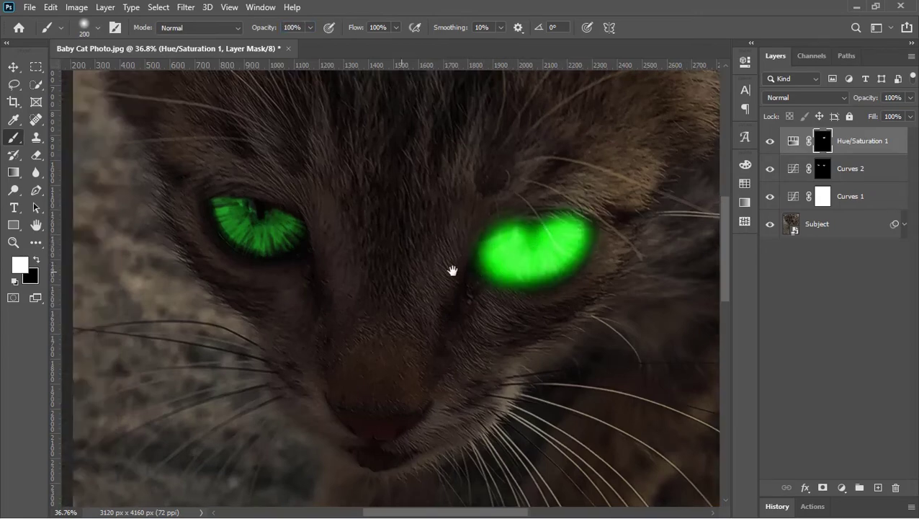
{"action": "mouse_move", "coordinate": [309, 231]}
{"action": "left_mouse_down"}
{"action": "mouse_move", "coordinate": [268, 235]}
{"action": "mouse_move", "coordinate": [234, 214]}
{"action": "left_mouse_up"}
{"action": "key", "text": "ctrl+0"}
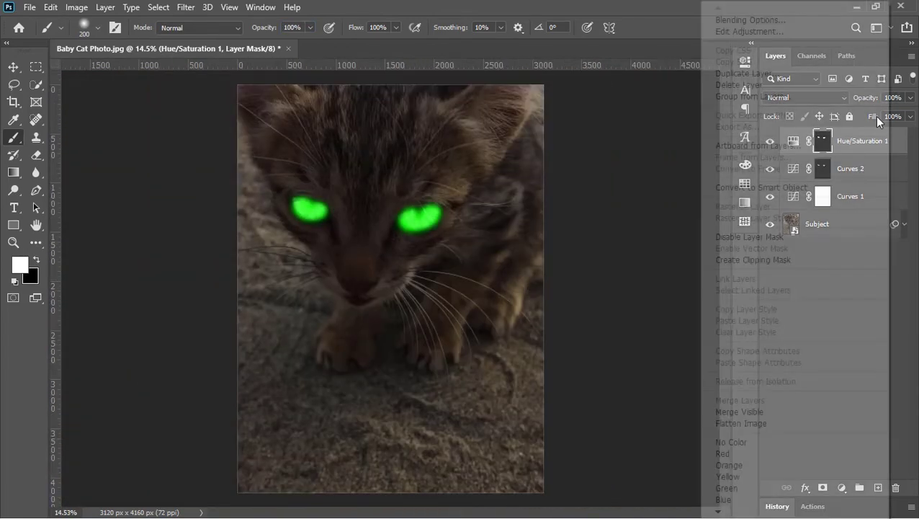
Split the Underlying Layer black slider in Blending Options and set Fill to 70%
{"action": "double_click", "coordinate": [878, 141]}
{"action": "left_click_drag", "start_coordinate": [608, 316], "coordinate": [679, 314]}
{"action": "key", "text": "Return"}
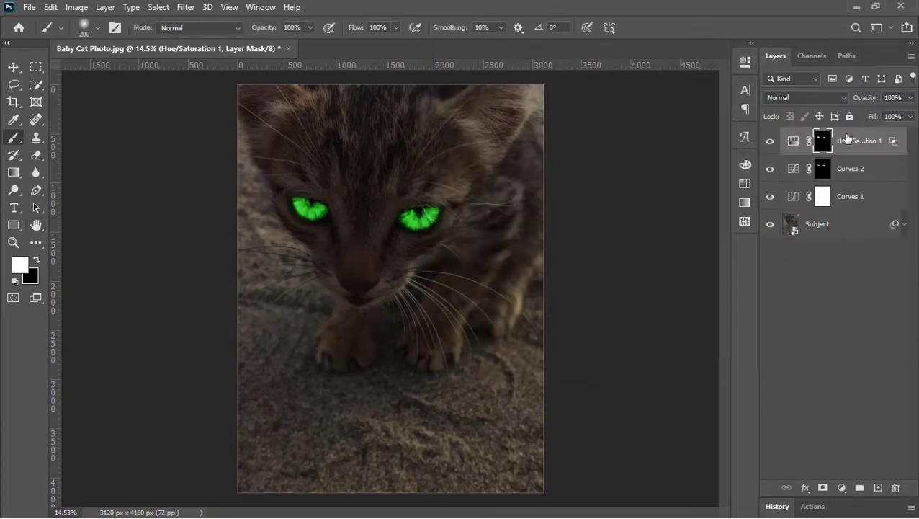
{"action": "type", "text": "70"}
{"action": "key", "text": "Return"}
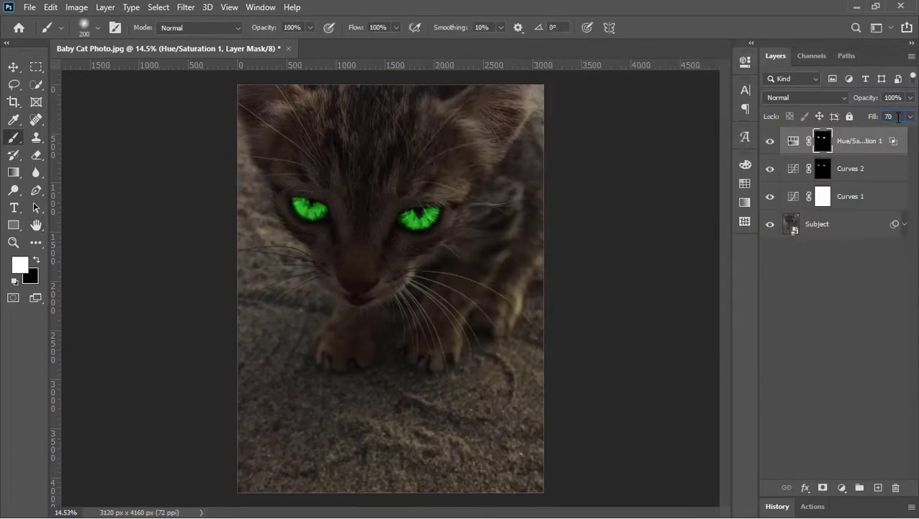
{"action": "left_click", "coordinate": [877, 487]}
{"action": "key", "text": "ctrl+z"}
{"action": "left_click", "coordinate": [841, 487]}
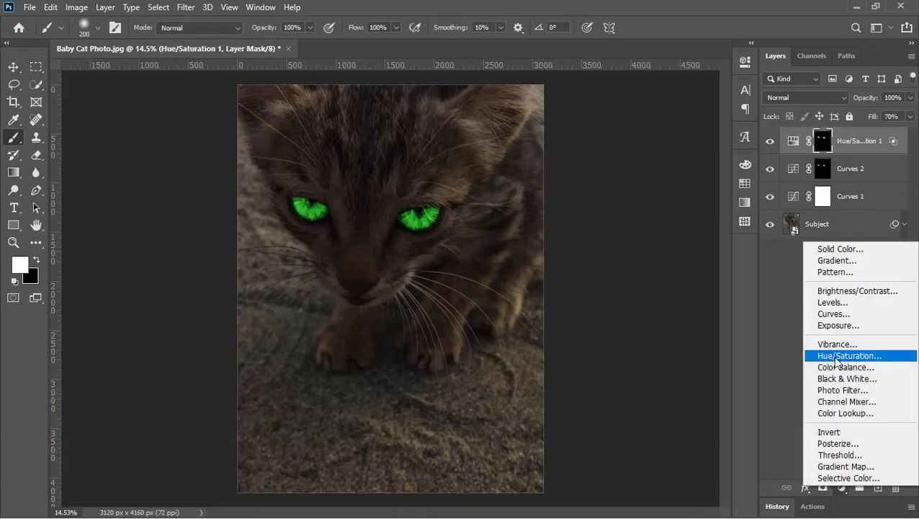
Add a second Hue/Saturation layer colorized green: saturation 100, hue 114, lightness +45
{"action": "left_click", "coordinate": [848, 355]}
{"action": "left_click", "coordinate": [616, 224]}
{"action": "left_click_drag", "start_coordinate": [589, 179], "coordinate": [711, 179]}
{"action": "left_click_drag", "start_coordinate": [629, 206], "coordinate": [674, 206]}
{"action": "left_click", "coordinate": [599, 149]}
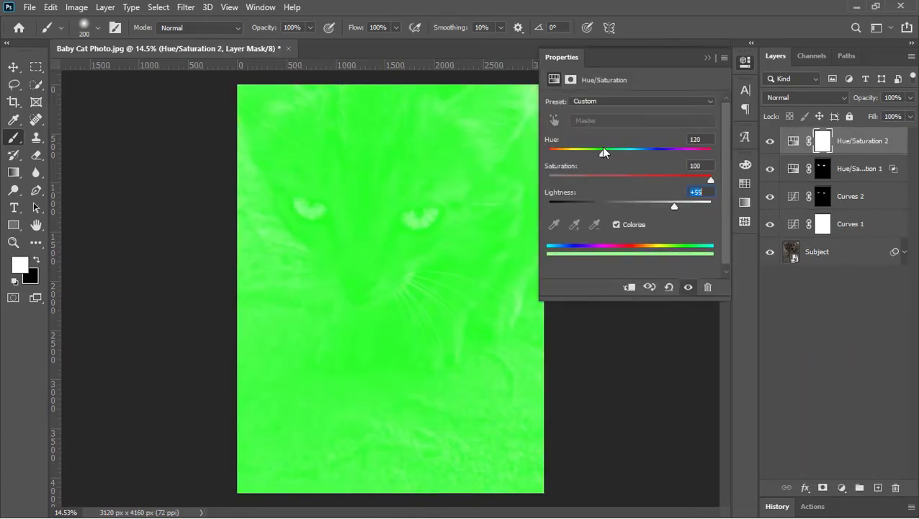
{"action": "type", "text": "45"}
{"action": "key", "text": "Return"}
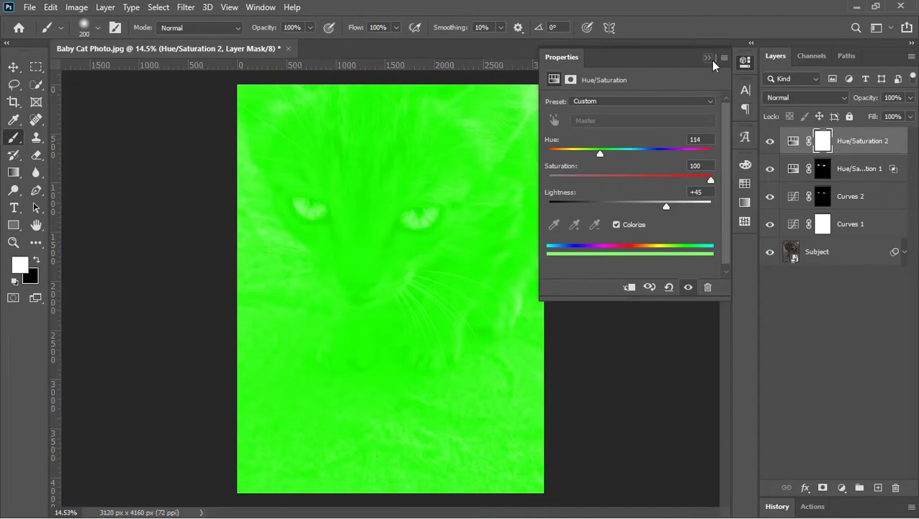
{"action": "left_click", "coordinate": [710, 59]}
Invert the mask and paint faint green under both eyes and down the nose
{"action": "key", "text": "ctrl+i"}
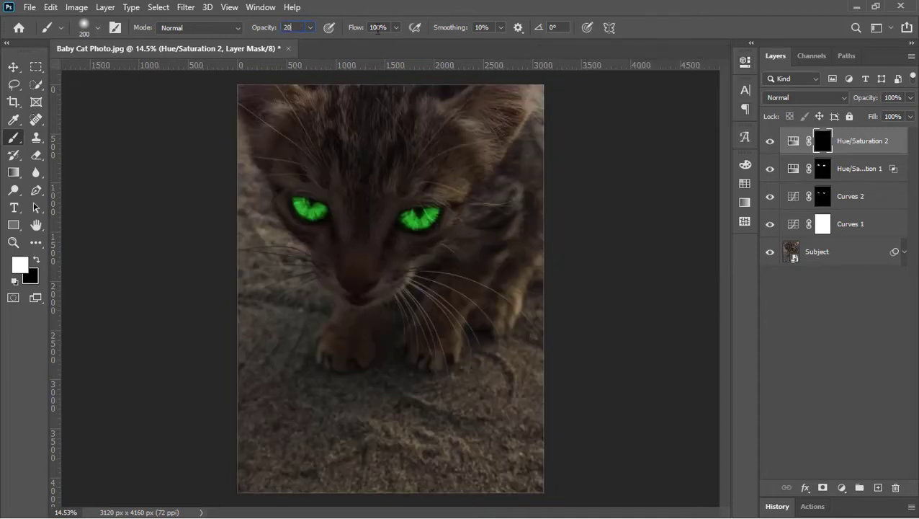
{"action": "scroll", "coordinate": [381, 252], "scroll_direction": "up", "scroll_amount": 3}
{"action": "scroll", "coordinate": [387, 255], "scroll_direction": "up", "scroll_amount": 3}
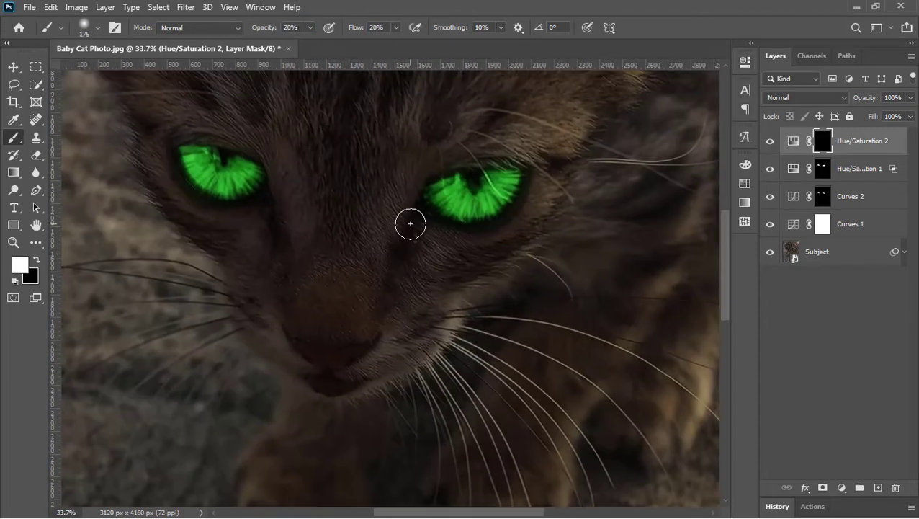
{"action": "key", "text": "bracketright"}
{"action": "key", "text": "bracketright"}
{"action": "mouse_move", "coordinate": [392, 258]}
{"action": "left_mouse_down"}
{"action": "mouse_move", "coordinate": [513, 207]}
{"action": "mouse_move", "coordinate": [430, 231]}
{"action": "left_mouse_up"}
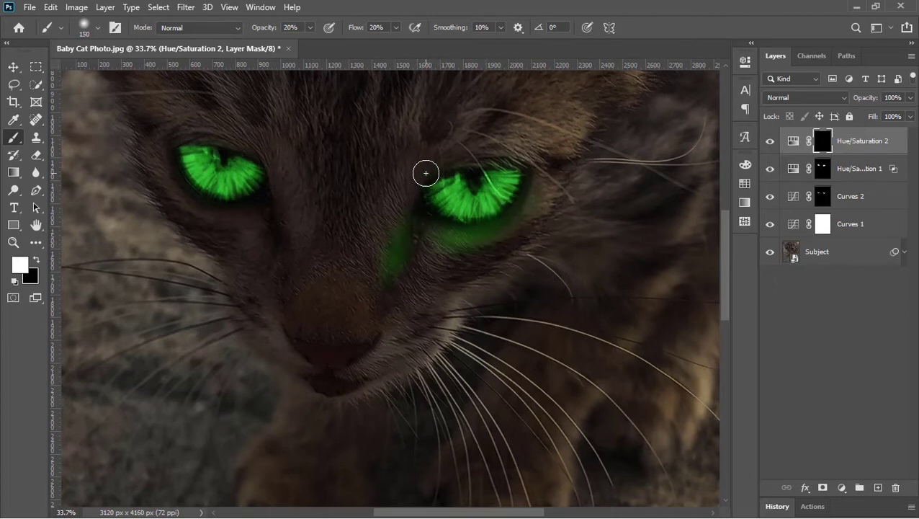
{"action": "key", "text": "bracketright"}
{"action": "key", "text": "bracketright"}
{"action": "key", "text": "bracketright"}
{"action": "left_click_drag", "start_coordinate": [355, 341], "coordinate": [446, 253]}
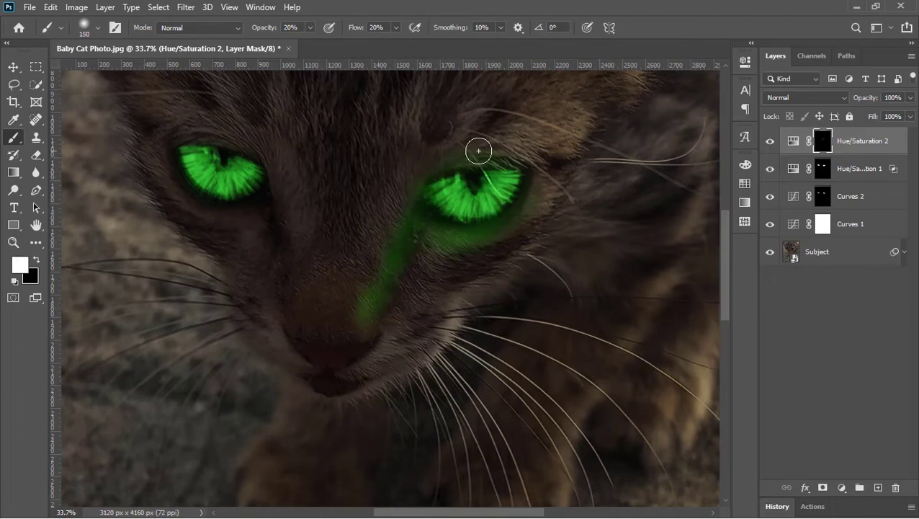
{"action": "key", "text": "bracketright"}
{"action": "left_click_drag", "start_coordinate": [258, 249], "coordinate": [405, 279]}
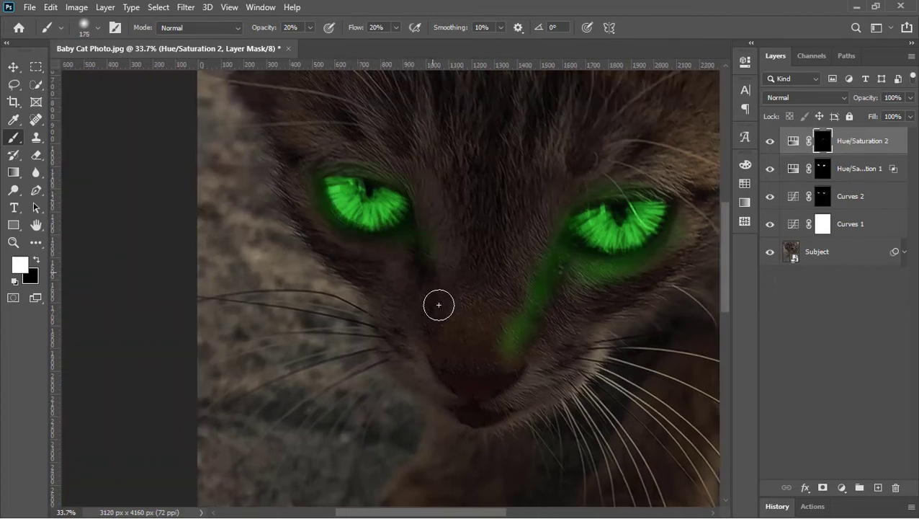
{"action": "mouse_move", "coordinate": [439, 304]}
{"action": "left_mouse_down"}
{"action": "mouse_move", "coordinate": [426, 230]}
{"action": "mouse_move", "coordinate": [361, 248]}
{"action": "mouse_move", "coordinate": [531, 351]}
{"action": "mouse_move", "coordinate": [514, 380]}
{"action": "mouse_move", "coordinate": [490, 312]}
{"action": "left_mouse_up"}
{"action": "key", "text": "bracketright"}
{"action": "key", "text": "bracketright"}
{"action": "key", "text": "bracketright"}
{"action": "key", "text": "bracketright"}
In Hue/Saturation 2's Blending Options, move the Underlying Layer black slider to 22
{"action": "scroll", "coordinate": [491, 312], "scroll_direction": "down", "scroll_amount": 2}
{"action": "scroll", "coordinate": [390, 334], "scroll_direction": "down", "scroll_amount": 1}
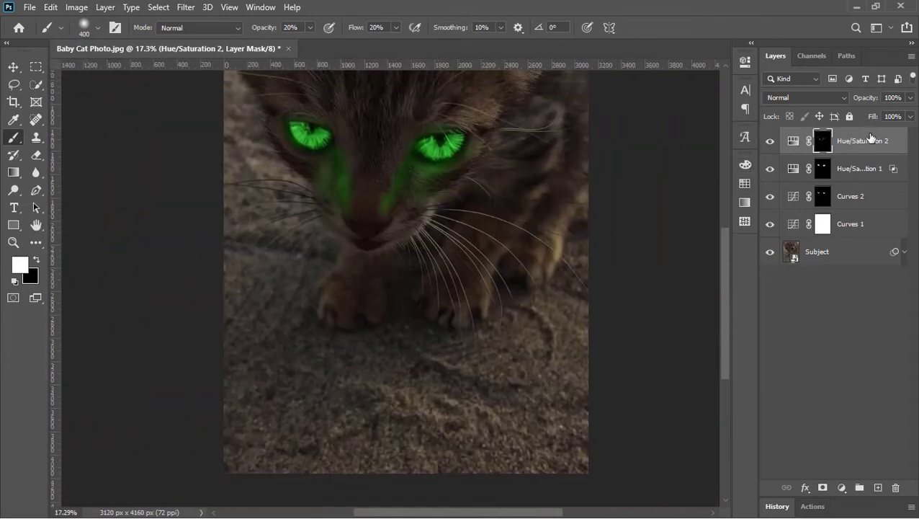
{"action": "right_click", "coordinate": [871, 138]}
{"action": "left_click", "coordinate": [755, 23]}
{"action": "left_click_drag", "start_coordinate": [614, 313], "coordinate": [649, 310]}
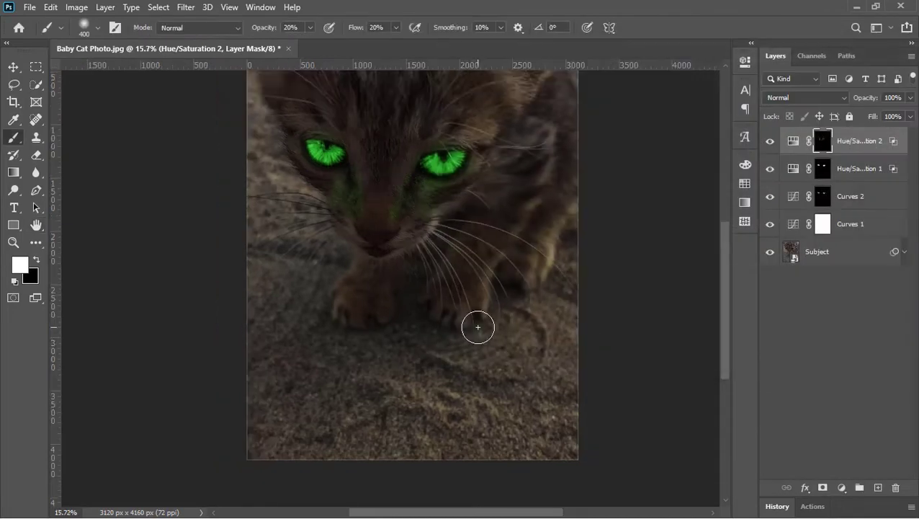
{"action": "scroll", "coordinate": [477, 327], "scroll_direction": "down", "scroll_amount": 2}
Reopen the Subject layer's Camera Raw filter, nudge the contrast, and apply
{"action": "left_click", "coordinate": [905, 251]}
{"action": "double_click", "coordinate": [843, 309]}
{"action": "left_click", "coordinate": [494, 223]}
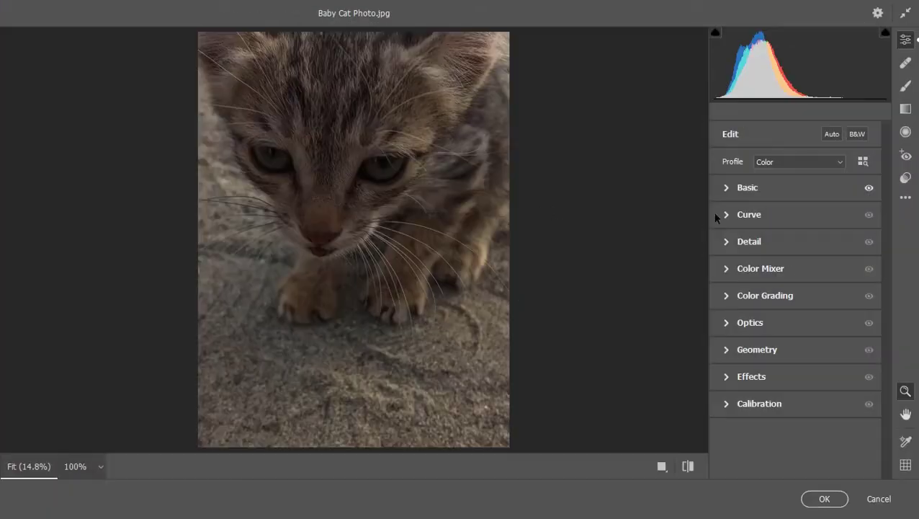
{"action": "left_click", "coordinate": [735, 186]}
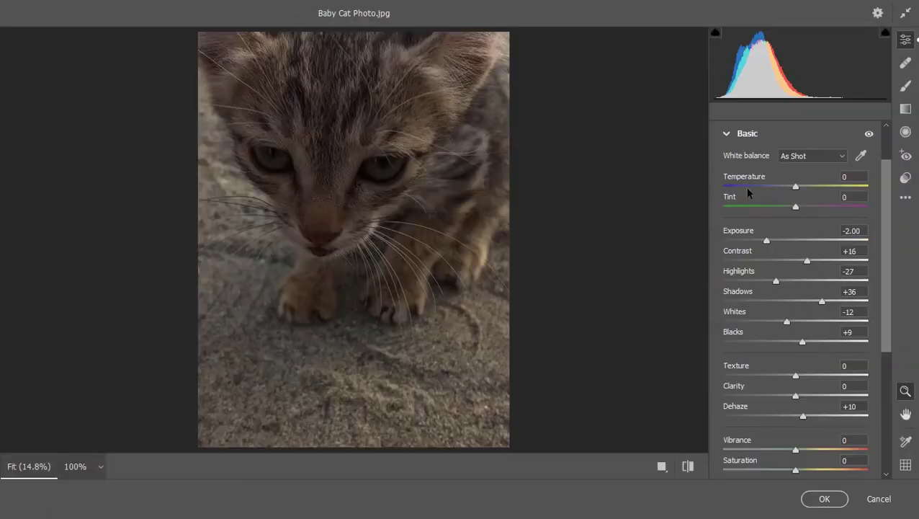
{"action": "left_click_drag", "start_coordinate": [806, 260], "coordinate": [820, 262]}
{"action": "key", "text": "Return"}
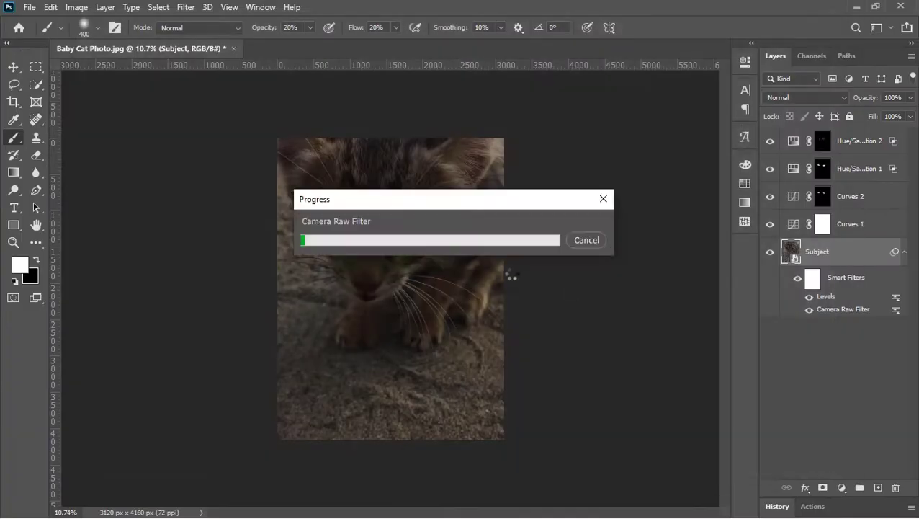
Set the Camera Raw filter's blending opacity to 8%, then change it to 90%
{"action": "double_click", "coordinate": [896, 309]}
{"action": "left_click", "coordinate": [475, 218]}
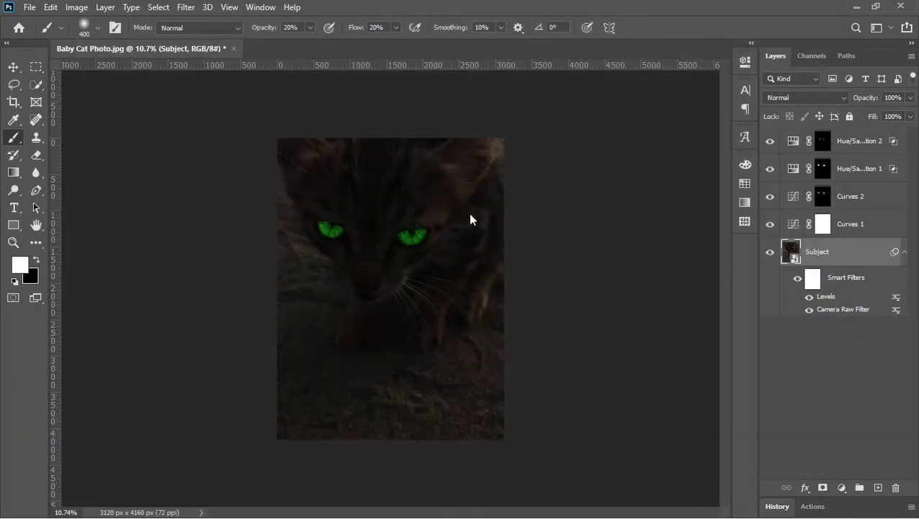
{"action": "type", "text": "8"}
{"action": "key", "text": "Return"}
{"action": "key", "text": "b"}
{"action": "left_click", "coordinate": [778, 505]}
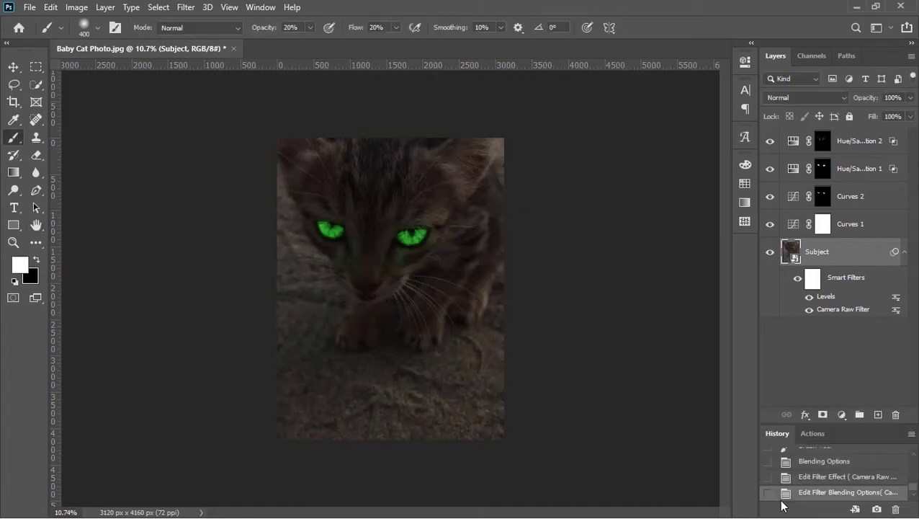
{"action": "double_click", "coordinate": [897, 309]}
{"action": "key", "text": "Return"}
{"action": "type", "text": "90"}
{"action": "key", "text": "Return"}
{"action": "left_click", "coordinate": [777, 506]}
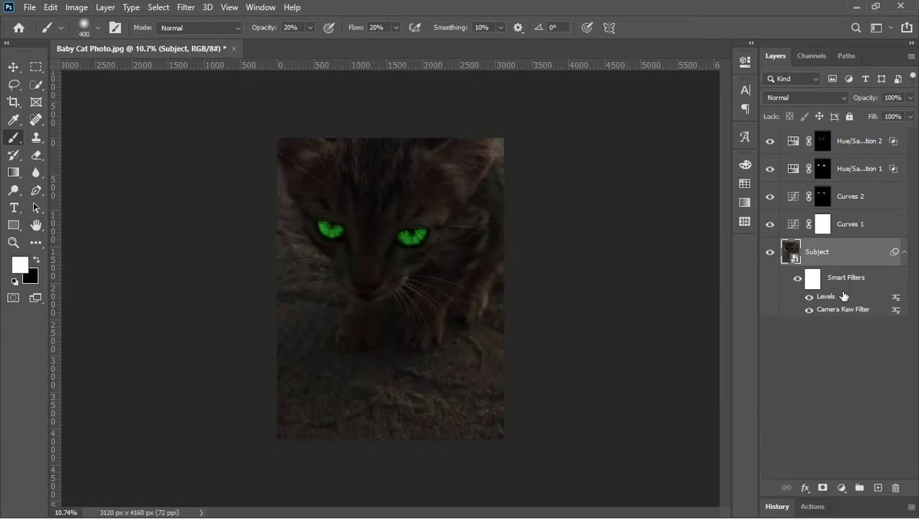
{"action": "left_click", "coordinate": [904, 251]}
Split Hue/Saturation 2's Underlying Layer shadow slider to 18/58 in Blending Options
{"action": "left_click", "coordinate": [857, 144]}
{"action": "double_click", "coordinate": [865, 169]}
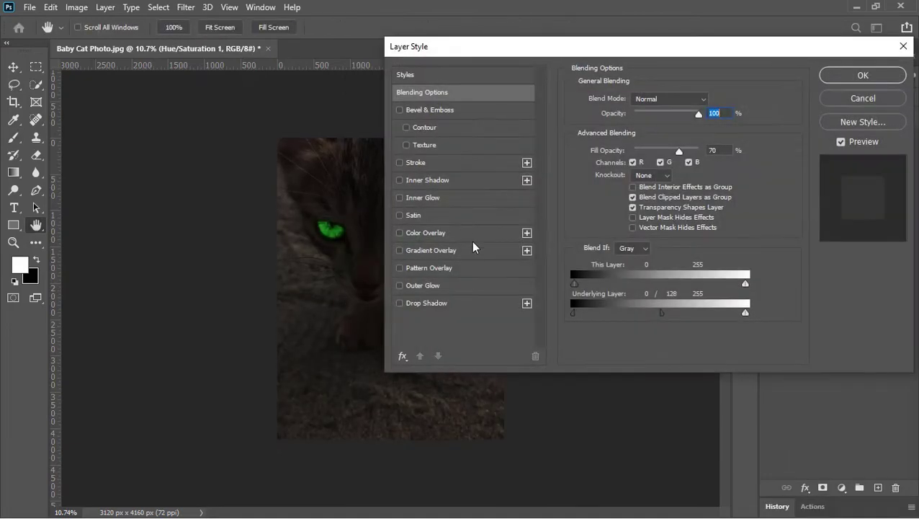
{"action": "left_click", "coordinate": [862, 75]}
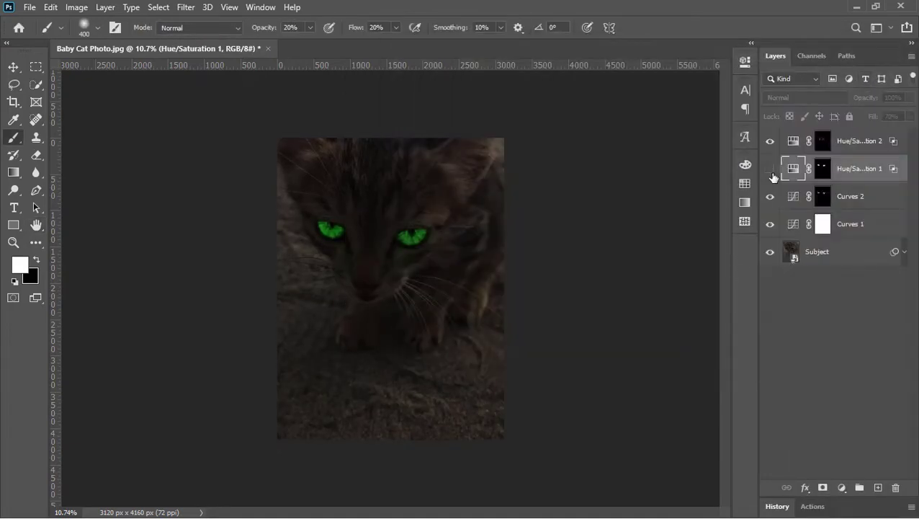
{"action": "left_click", "coordinate": [789, 144]}
{"action": "double_click", "coordinate": [883, 141]}
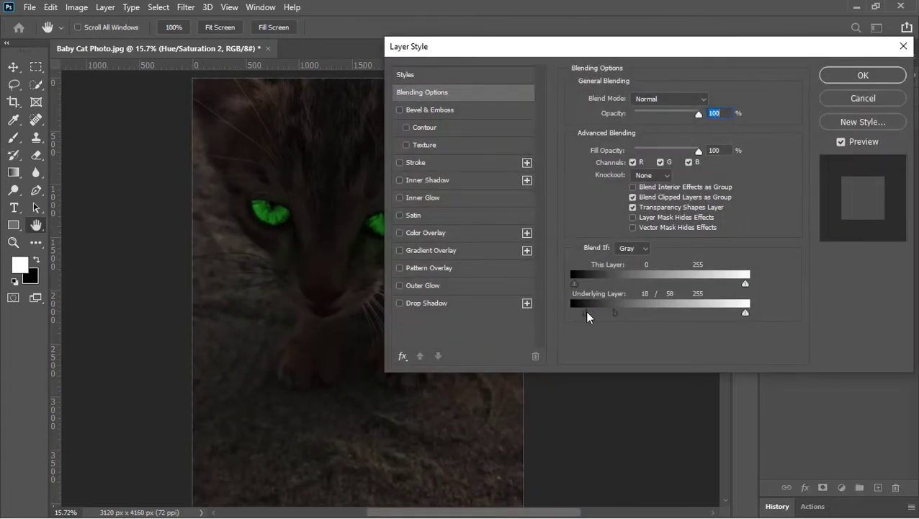
{"action": "key", "text": "Return"}
Paint green glow across the ground below the cat in Hue/Saturation 2's mask, brush about 500
{"action": "key", "text": "b"}
{"action": "left_click", "coordinate": [822, 140]}
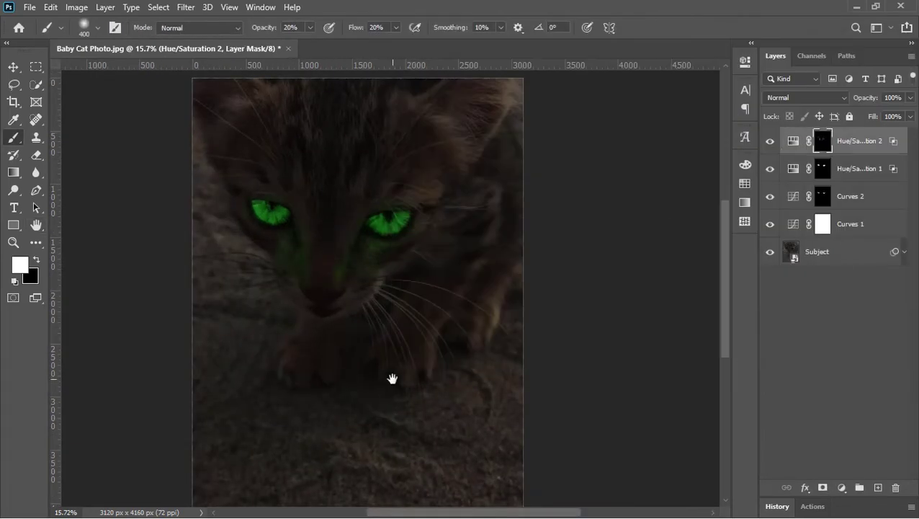
{"action": "key", "text": "ctrl+0"}
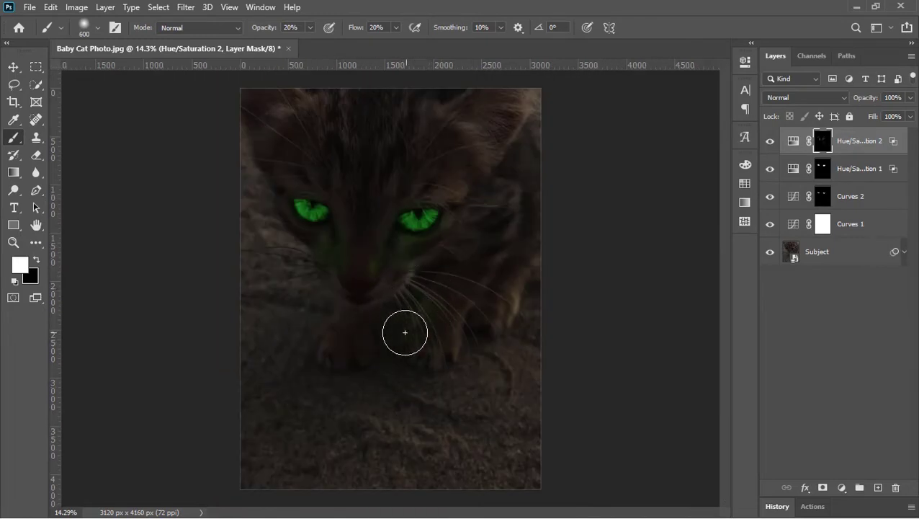
{"action": "left_click", "coordinate": [428, 416]}
{"action": "key", "text": "ctrl+minus"}
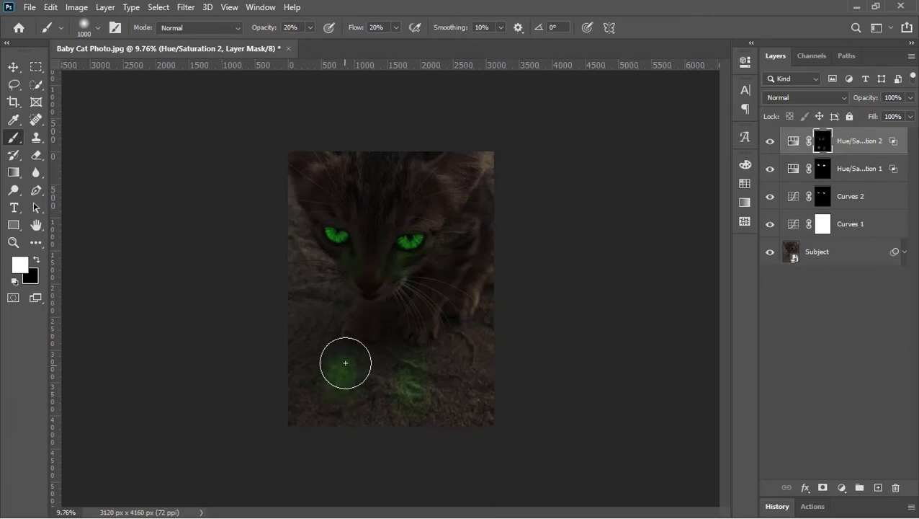
{"action": "mouse_move", "coordinate": [404, 425]}
{"action": "left_mouse_down"}
{"action": "mouse_move", "coordinate": [355, 416]}
{"action": "mouse_move", "coordinate": [337, 382]}
{"action": "left_mouse_up"}
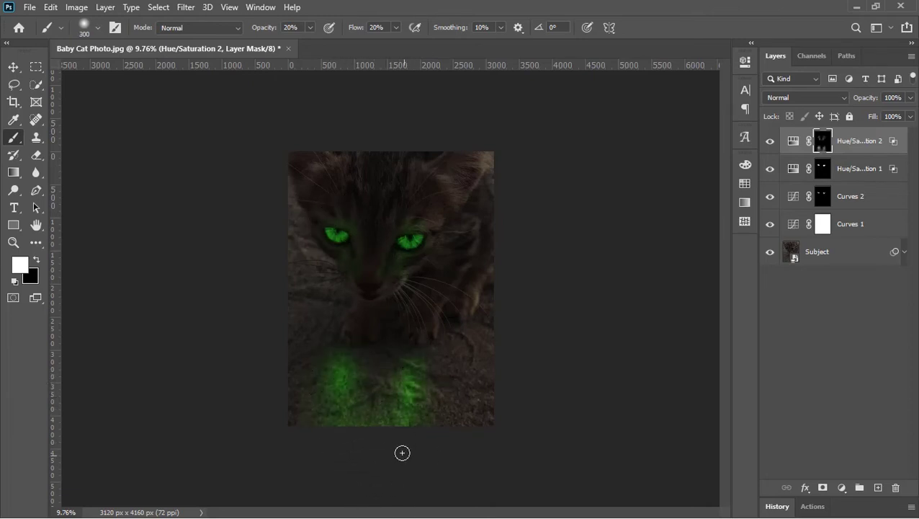
{"action": "key", "text": "bracketright"}
{"action": "key", "text": "ctrl+minus"}
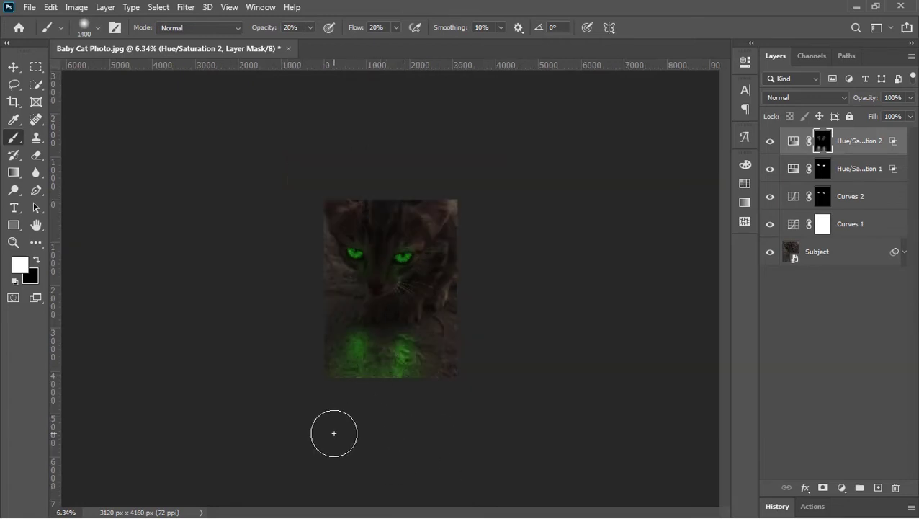
{"action": "key", "text": "ctrl+plus"}
{"action": "key", "text": "ctrl+plus"}
{"action": "key", "text": "bracketleft"}
{"action": "key", "text": "bracketleft"}
{"action": "key", "text": "bracketleft"}
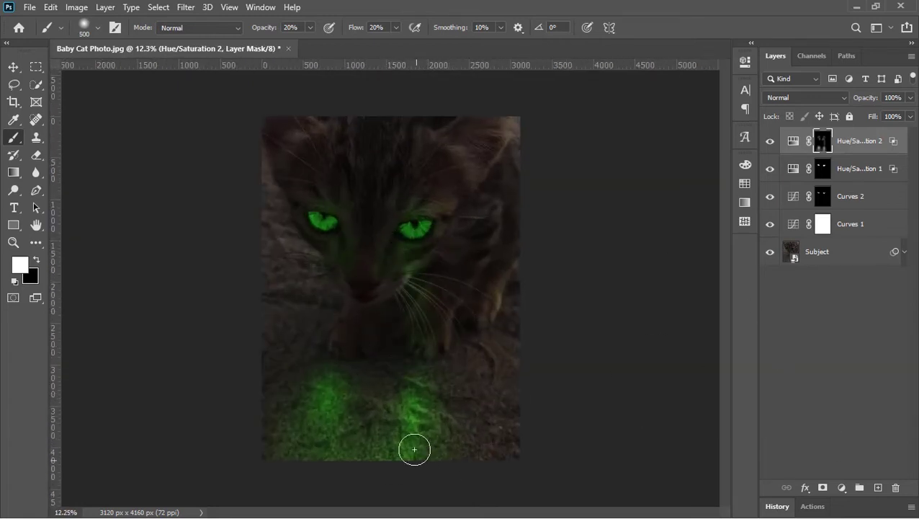
{"action": "scroll", "coordinate": [409, 361], "scroll_direction": "down", "scroll_amount": 3}
{"action": "scroll", "coordinate": [423, 354], "scroll_direction": "up", "scroll_amount": 2}
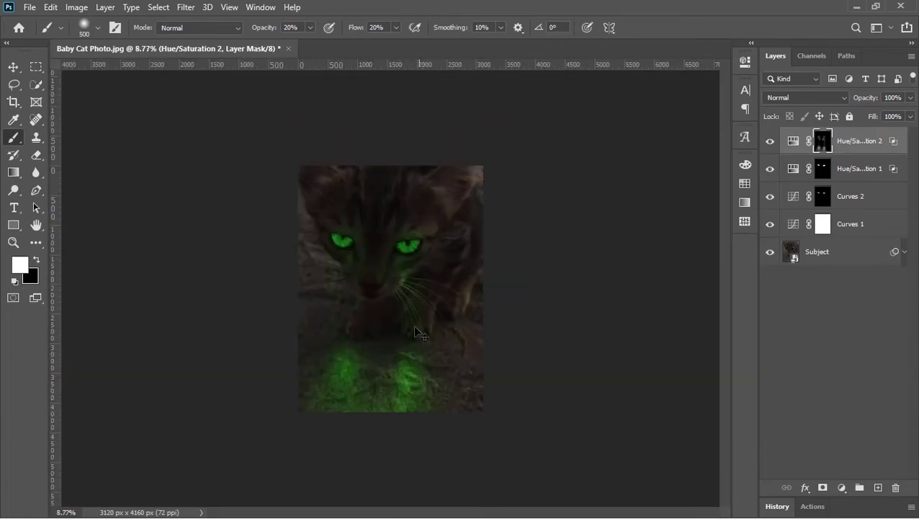
{"action": "scroll", "coordinate": [403, 299], "scroll_direction": "down", "scroll_amount": 3}
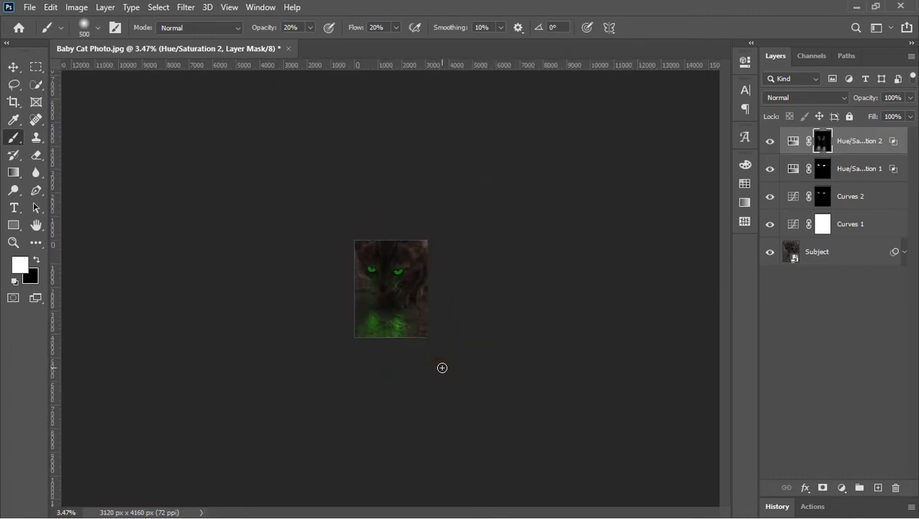
Add a Solid Color fill layer with hex colour 00ff24
{"action": "scroll", "coordinate": [435, 342], "scroll_direction": "up", "scroll_amount": 3}
{"action": "left_click", "coordinate": [878, 488]}
{"action": "left_click", "coordinate": [841, 487]}
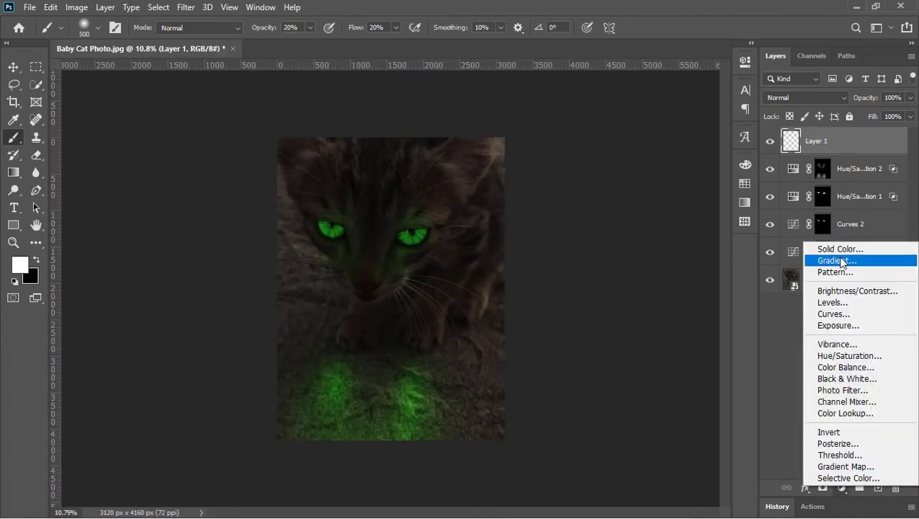
{"action": "left_click", "coordinate": [835, 259]}
{"action": "left_click", "coordinate": [848, 145]}
{"action": "left_click", "coordinate": [841, 488]}
{"action": "left_click", "coordinate": [829, 253]}
{"action": "type", "text": "00ff24"}
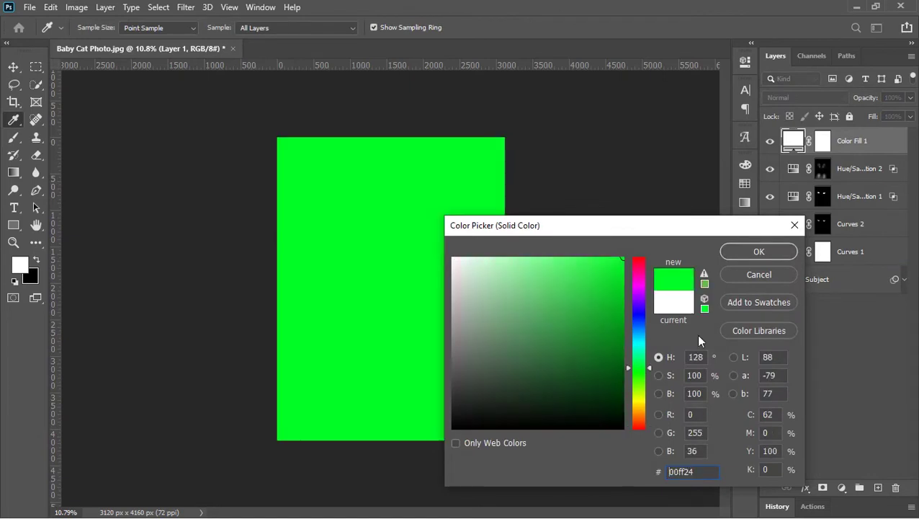
{"action": "key", "text": "Return"}
Invert the fill layer's mask to black, set its opacity to 70%, and drag in the Star image
{"action": "key", "text": "ctrl+i"}
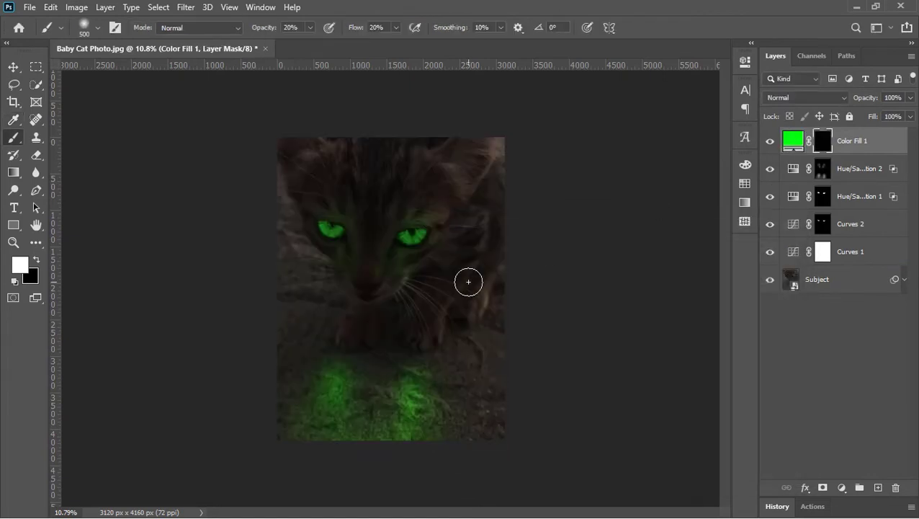
{"action": "key", "text": "bracketright"}
{"action": "key", "text": "bracketright"}
{"action": "key", "text": "bracketright"}
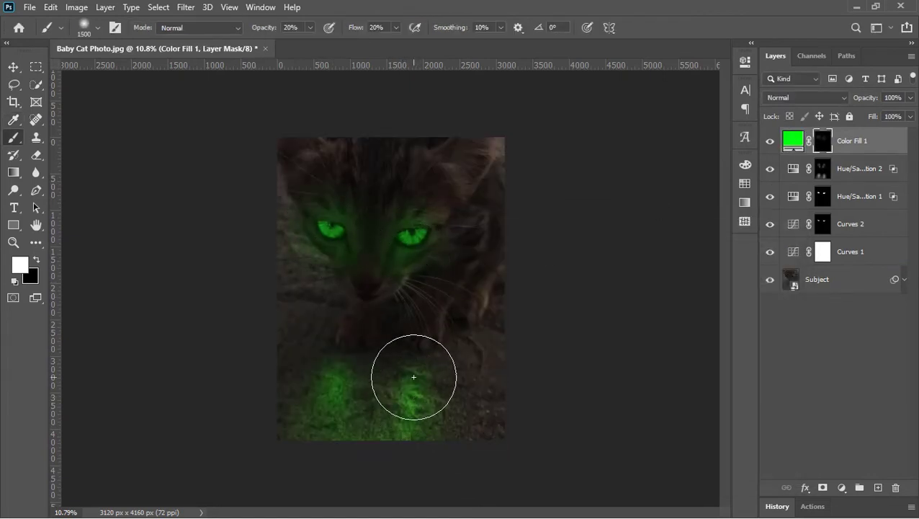
{"action": "scroll", "coordinate": [411, 379], "scroll_direction": "down", "scroll_amount": 1}
{"action": "double_click", "coordinate": [793, 140]}
{"action": "key", "text": "Escape"}
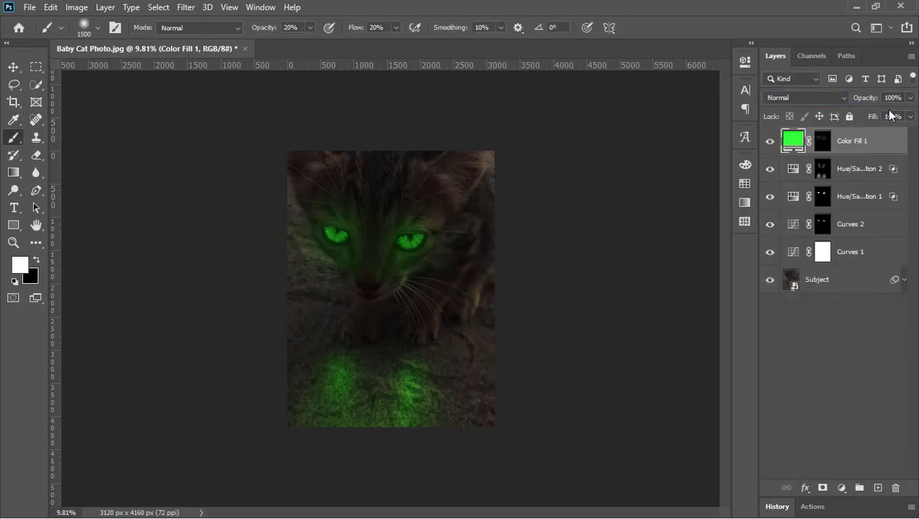
{"action": "left_click", "coordinate": [893, 97]}
{"action": "type", "text": "70"}
{"action": "key", "text": "alt+Tab"}
{"action": "left_click_drag", "start_coordinate": [232, 98], "coordinate": [421, 331]}
Place the Star layer in Linear Dodge (Add) with a black mask, revealing sparkles around eyes, nose and chin
{"action": "key", "text": "Return"}
{"action": "key", "text": "e"}
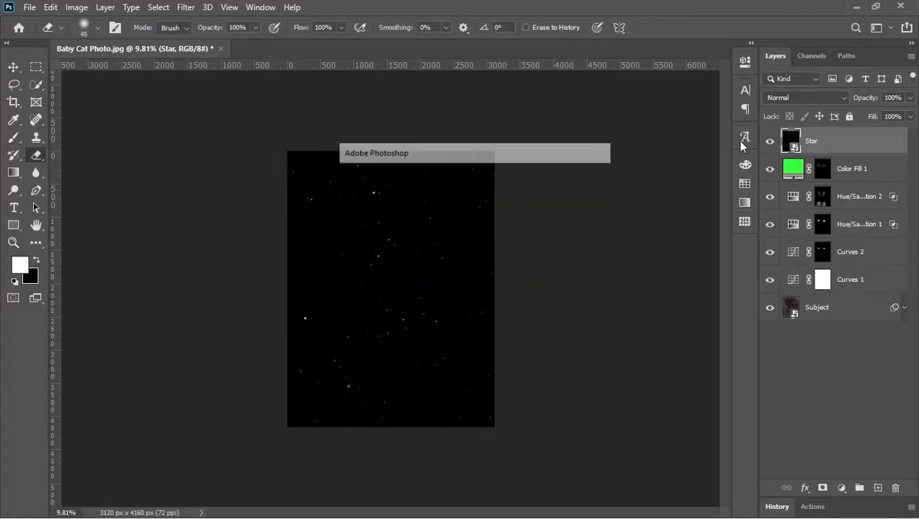
{"action": "left_click", "coordinate": [807, 97]}
{"action": "left_click", "coordinate": [792, 231]}
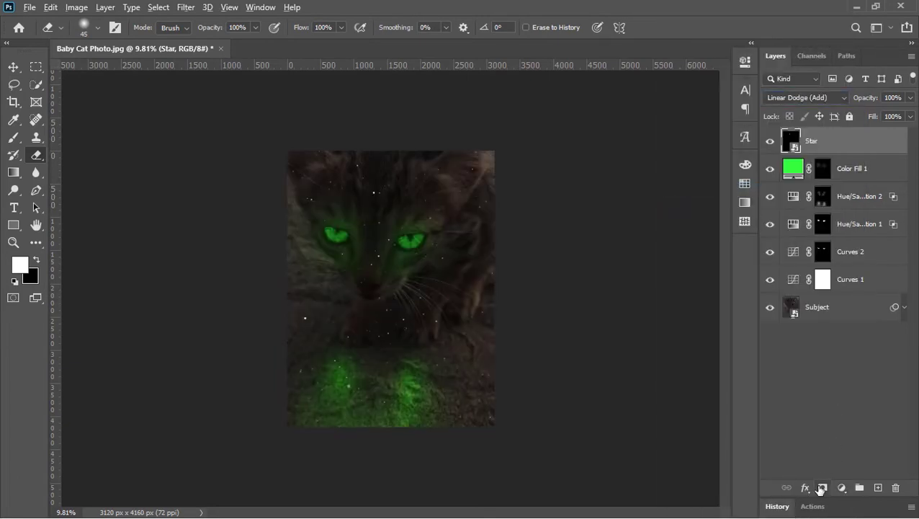
{"action": "left_click", "coordinate": [822, 487], "text": "alt"}
{"action": "key", "text": "b"}
{"action": "scroll", "coordinate": [381, 249], "scroll_direction": "up", "scroll_amount": 3}
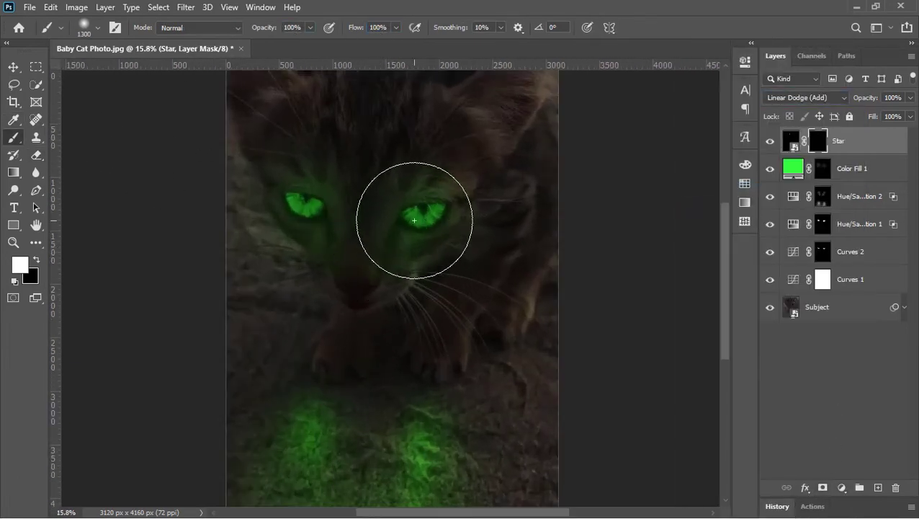
{"action": "left_click", "coordinate": [295, 198]}
{"action": "scroll", "coordinate": [327, 288], "scroll_direction": "down", "scroll_amount": 2}
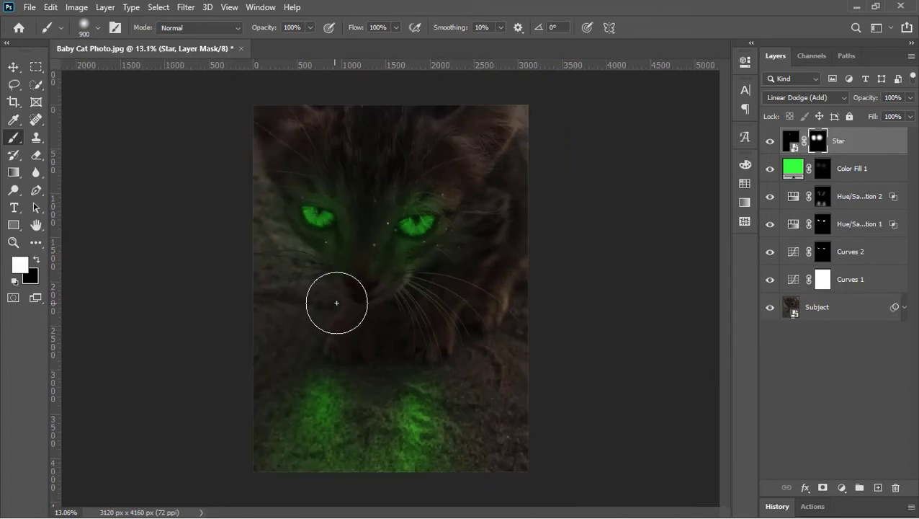
{"action": "mouse_move", "coordinate": [422, 284]}
{"action": "left_mouse_down"}
{"action": "mouse_move", "coordinate": [348, 451]}
{"action": "mouse_move", "coordinate": [344, 242]}
{"action": "left_mouse_up"}
{"action": "key", "text": "bracketright"}
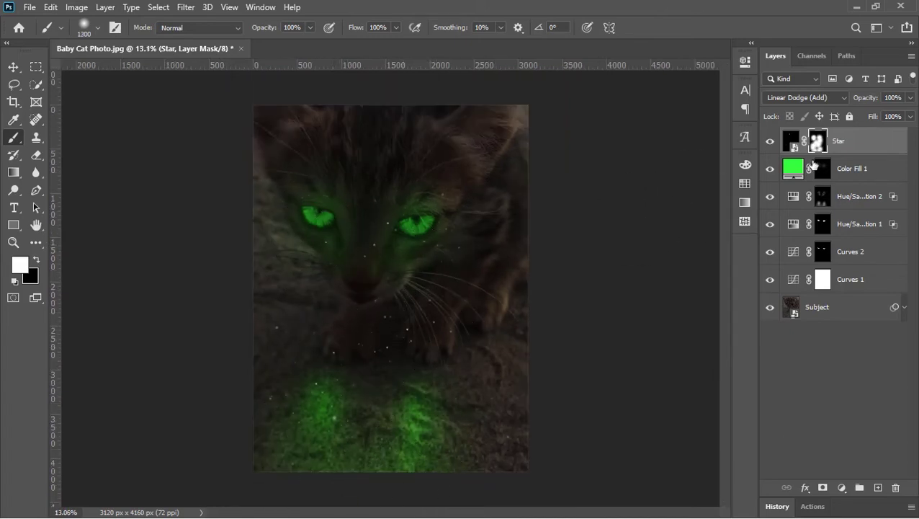
Colorize the stars green (saturation max, hue 136), then stamp a merged copy of all layers on top
{"action": "left_click", "coordinate": [792, 143]}
{"action": "key", "text": "ctrl+u"}
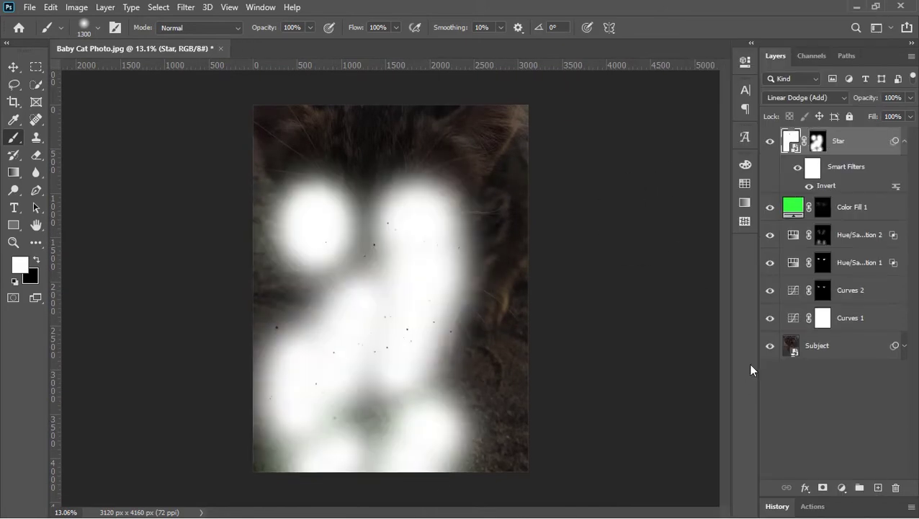
{"action": "left_click", "coordinate": [552, 251]}
{"action": "left_click_drag", "start_coordinate": [446, 79], "coordinate": [679, 106]}
{"action": "left_click_drag", "start_coordinate": [611, 214], "coordinate": [670, 214]}
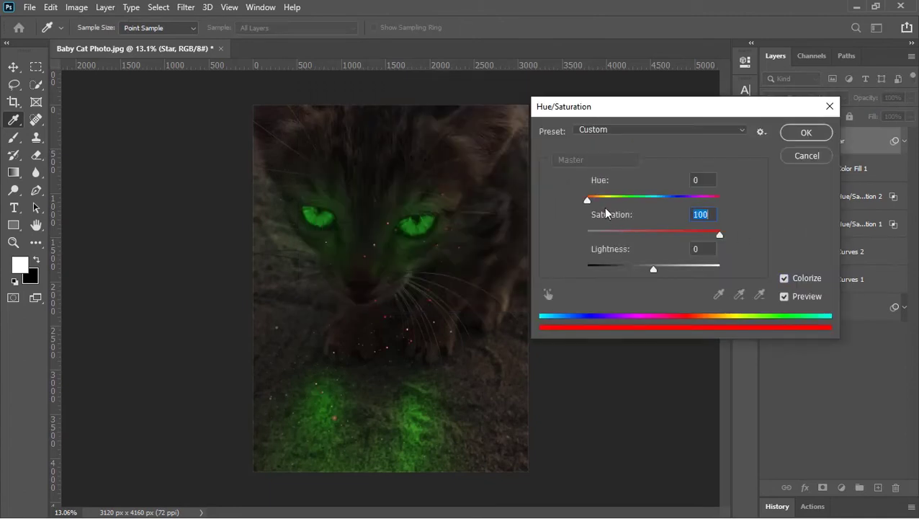
{"action": "mouse_move", "coordinate": [600, 180]}
{"action": "left_mouse_down"}
{"action": "mouse_move", "coordinate": [634, 206]}
{"action": "mouse_move", "coordinate": [640, 199]}
{"action": "left_mouse_up"}
{"action": "left_click", "coordinate": [645, 246]}
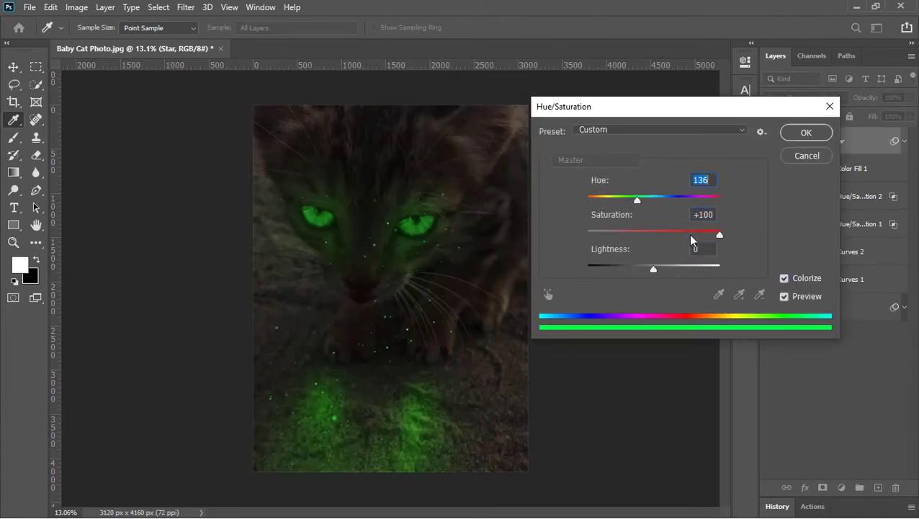
{"action": "left_click_drag", "start_coordinate": [720, 234], "coordinate": [667, 231]}
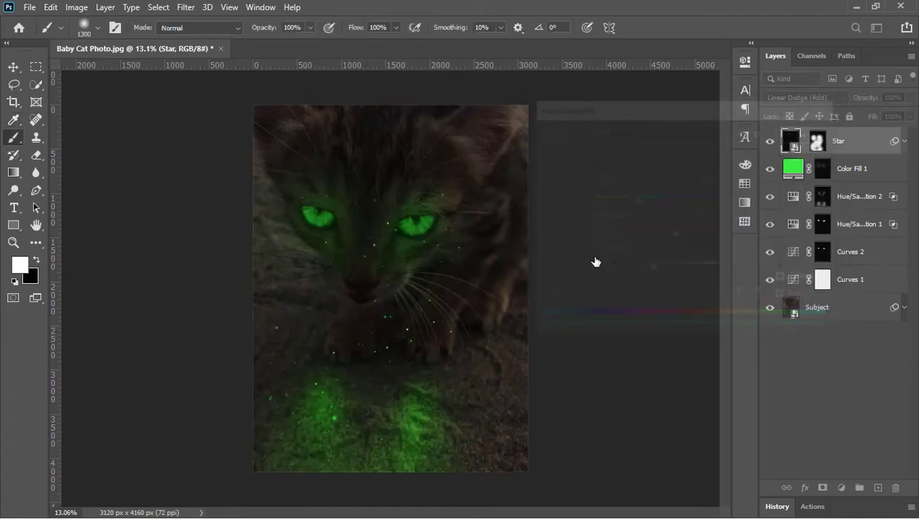
{"action": "key", "text": "ctrl+shift+alt+e"}
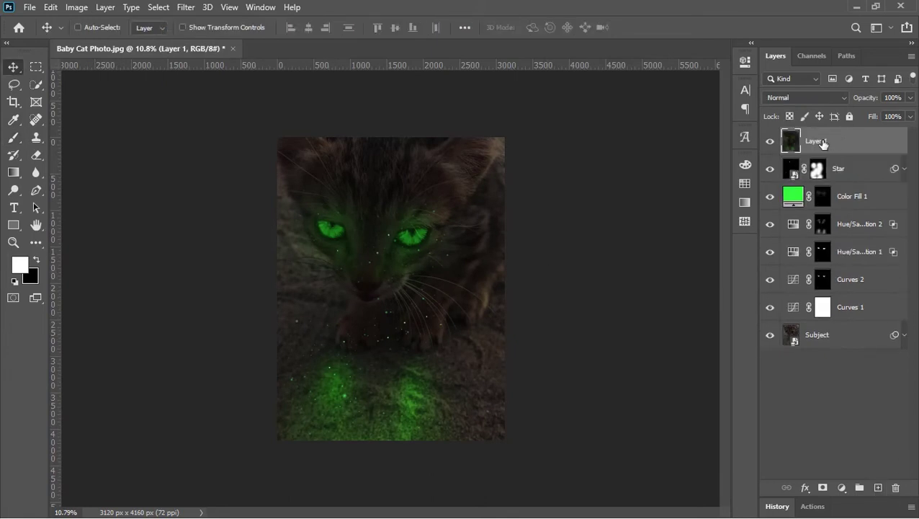
Convert Last Filter to a smart object and apply Camera Raw with contrast +11
{"action": "right_click", "coordinate": [824, 140]}
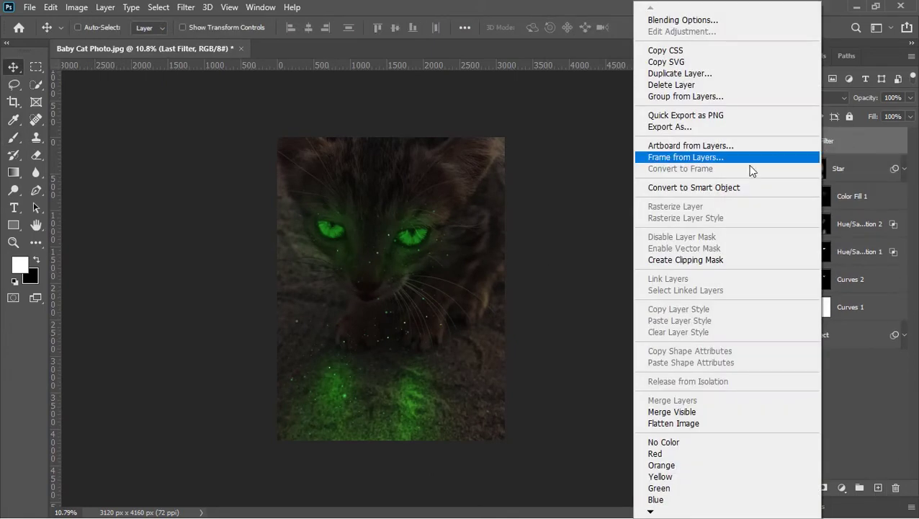
{"action": "left_click", "coordinate": [724, 180]}
{"action": "left_click", "coordinate": [189, 8]}
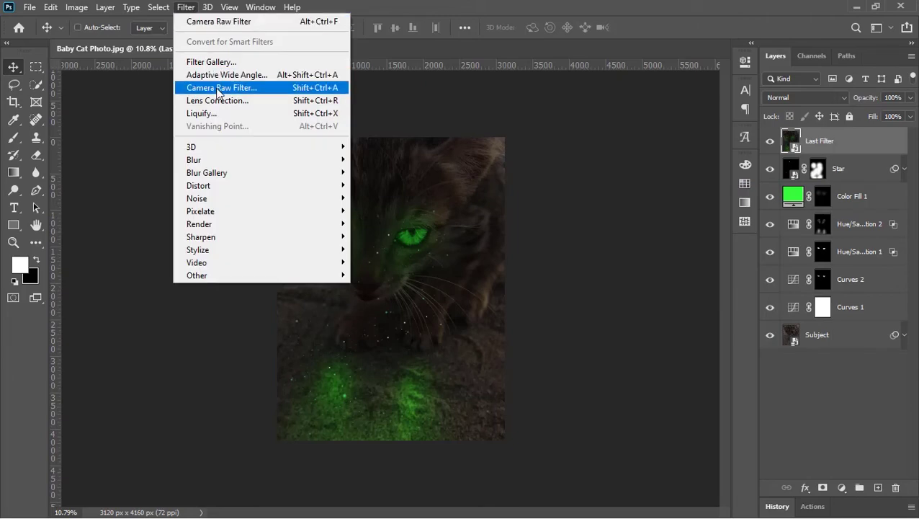
{"action": "left_click", "coordinate": [215, 88]}
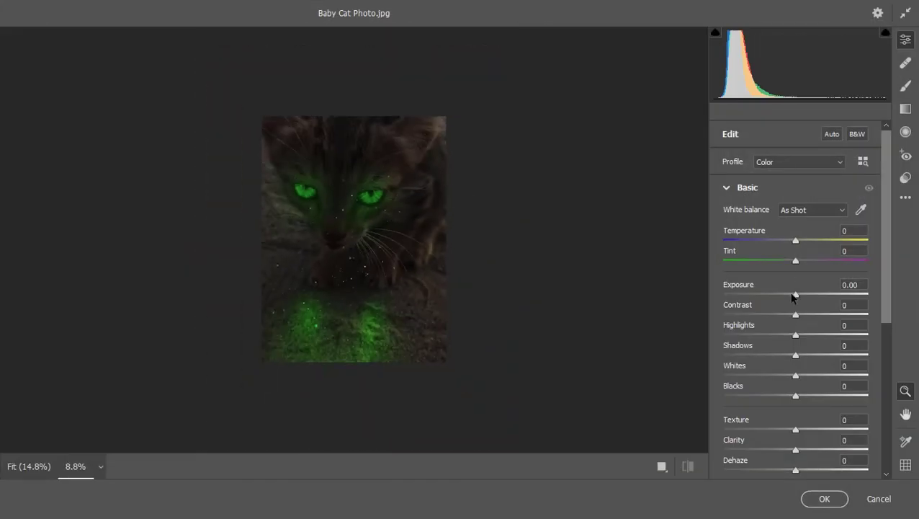
{"action": "left_click_drag", "start_coordinate": [795, 314], "coordinate": [804, 315]}
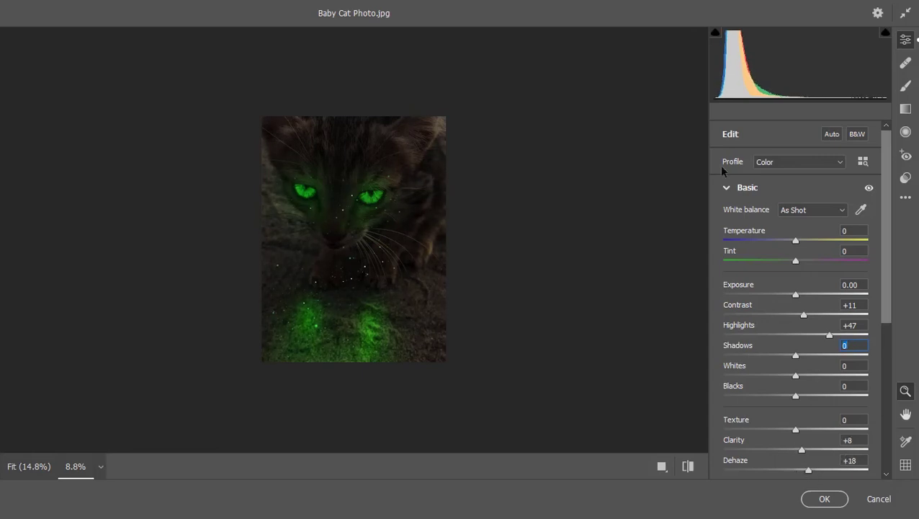
In Color Mixer, reset the Aquas hue to 0 and shift the Greens hue to -17
{"action": "left_click", "coordinate": [727, 188]}
{"action": "left_click", "coordinate": [756, 269]}
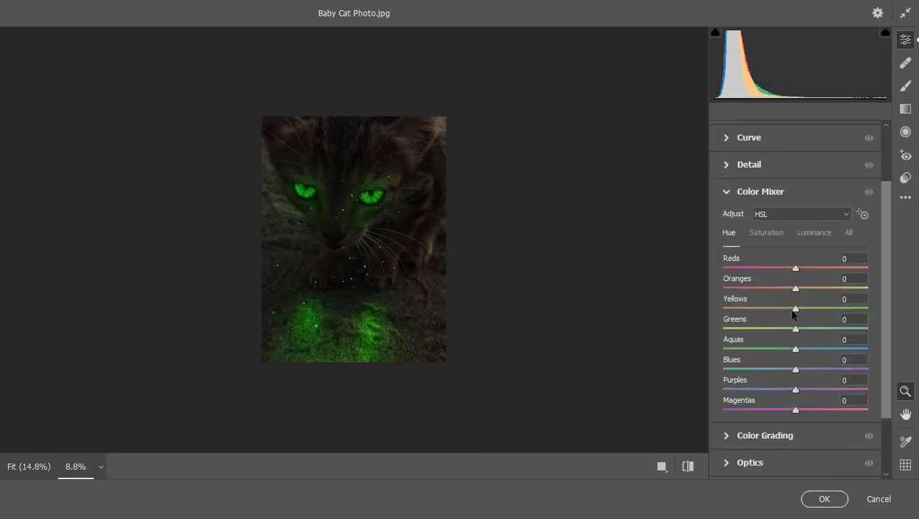
{"action": "left_click", "coordinate": [796, 349]}
{"action": "left_click_drag", "start_coordinate": [795, 328], "coordinate": [797, 329]}
{"action": "left_click", "coordinate": [737, 193]}
Add a -27 vignette with midpoint 69 under Effects and apply the Camera Raw filter
{"action": "scroll", "coordinate": [785, 418], "scroll_direction": "down", "scroll_amount": 3}
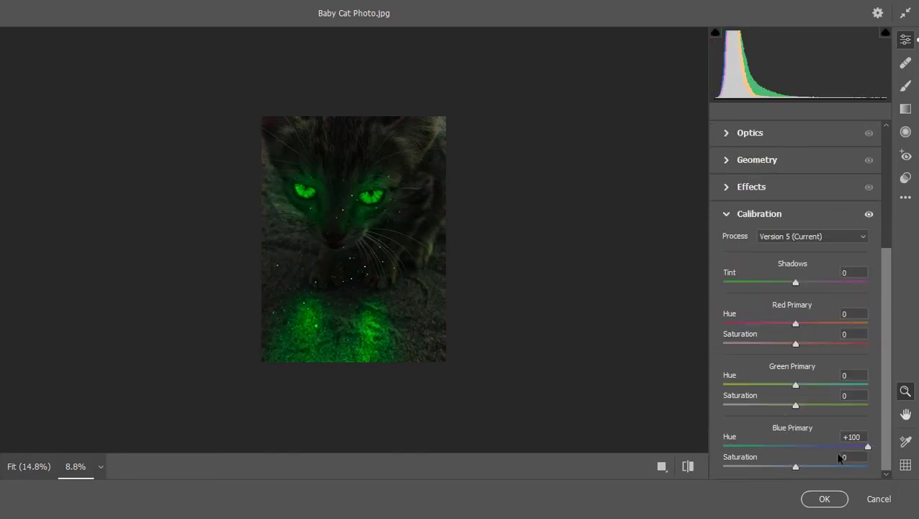
{"action": "left_click", "coordinate": [743, 214]}
{"action": "left_click", "coordinate": [753, 378]}
{"action": "left_click_drag", "start_coordinate": [796, 329], "coordinate": [680, 327]}
{"action": "mouse_move", "coordinate": [796, 375]}
{"action": "left_mouse_down"}
{"action": "mouse_move", "coordinate": [841, 375]}
{"action": "mouse_move", "coordinate": [823, 375]}
{"action": "left_mouse_up"}
{"action": "left_click_drag", "start_coordinate": [806, 330], "coordinate": [776, 330]}
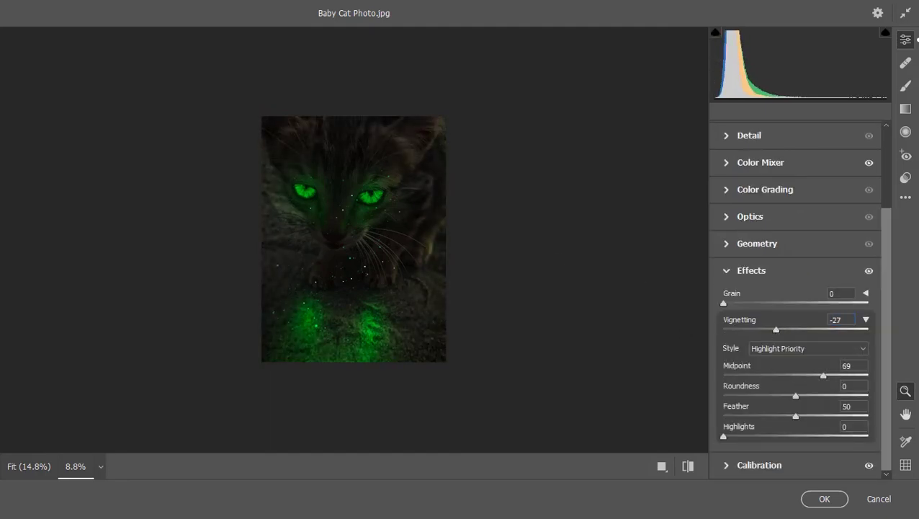
{"action": "key", "text": "Return"}
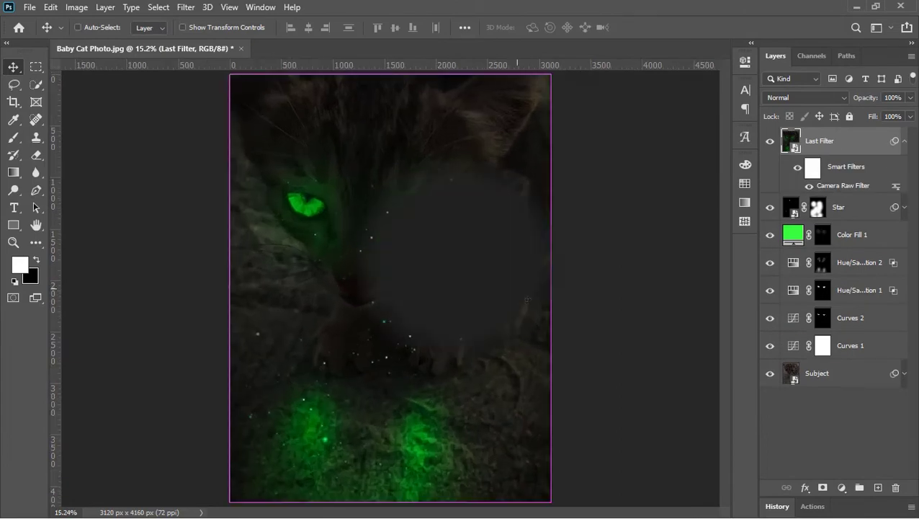